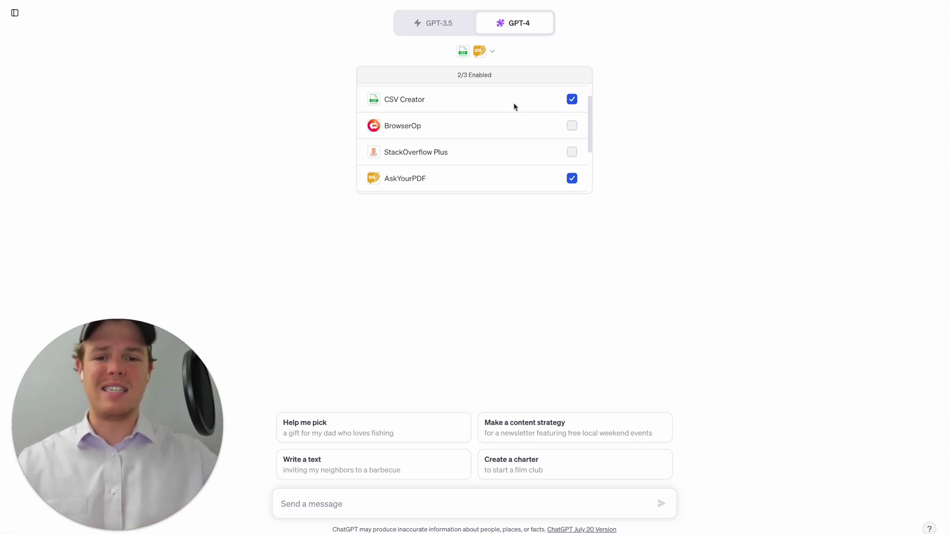
# Close ChatGPT's plugin list and bring up the Apple 2019 Annual Report PDF in Google Drive.
pyautogui.scroll(-1, 509, 149)
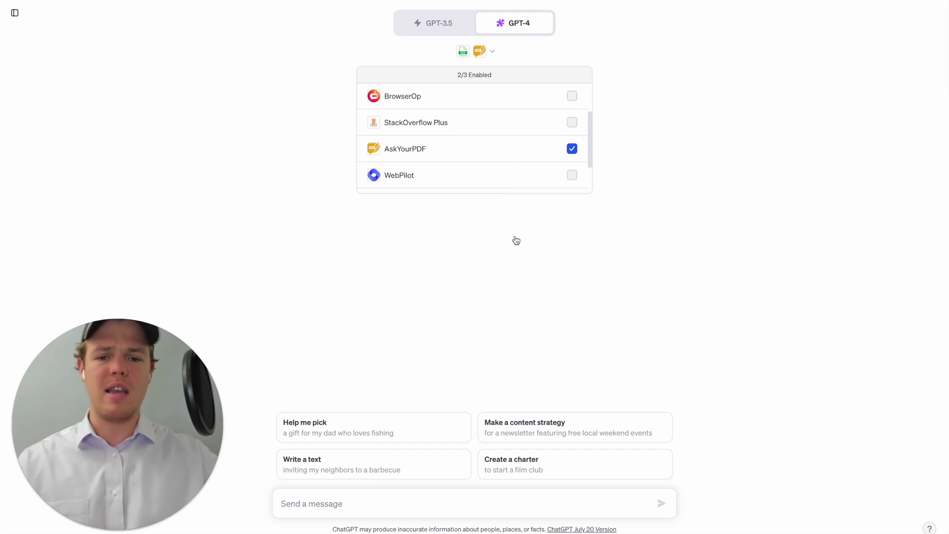
pyautogui.click(631, 241)
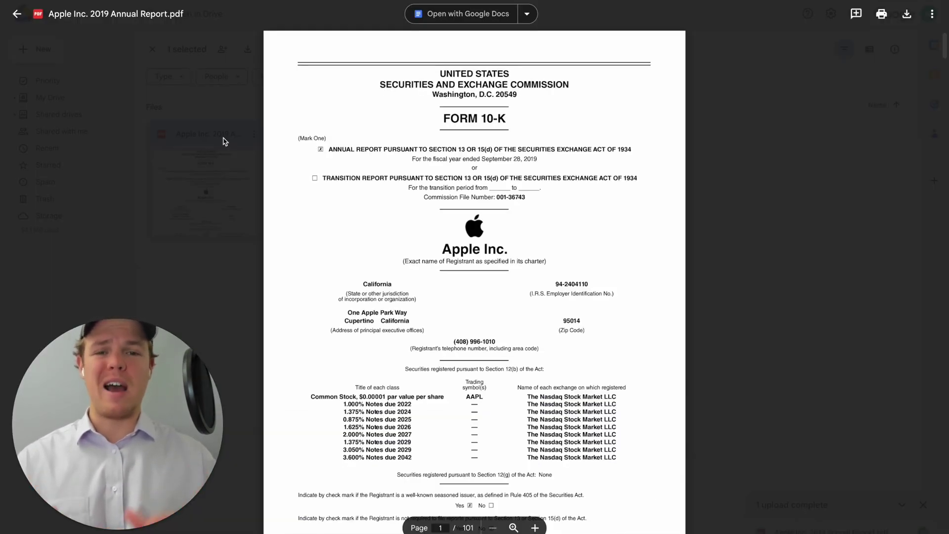
# Skim the Apple 2019 Form 10-K preview down to page 55, then close the preview.
pyautogui.scroll(-15, 424, 213)
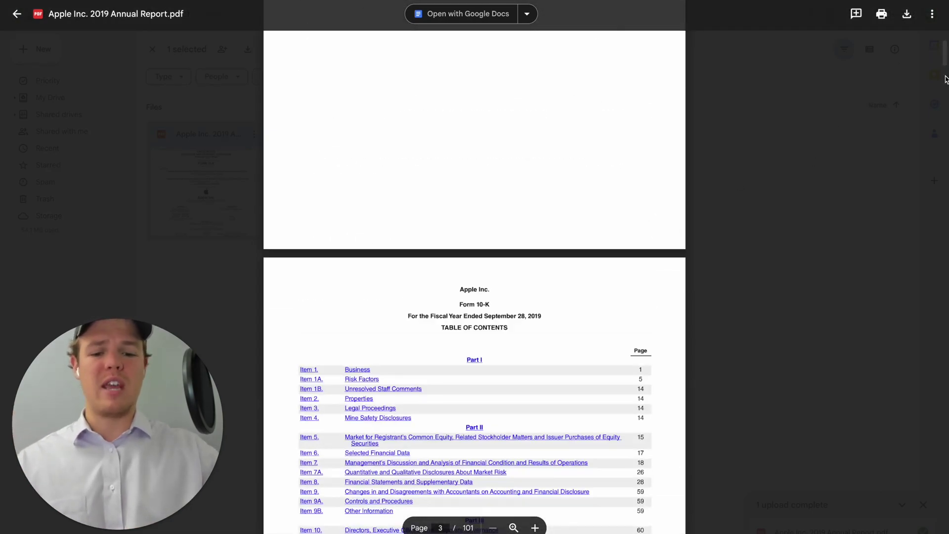
pyautogui.scroll(-1, 788, 121)
pyautogui.scroll(-20, 788, 121)
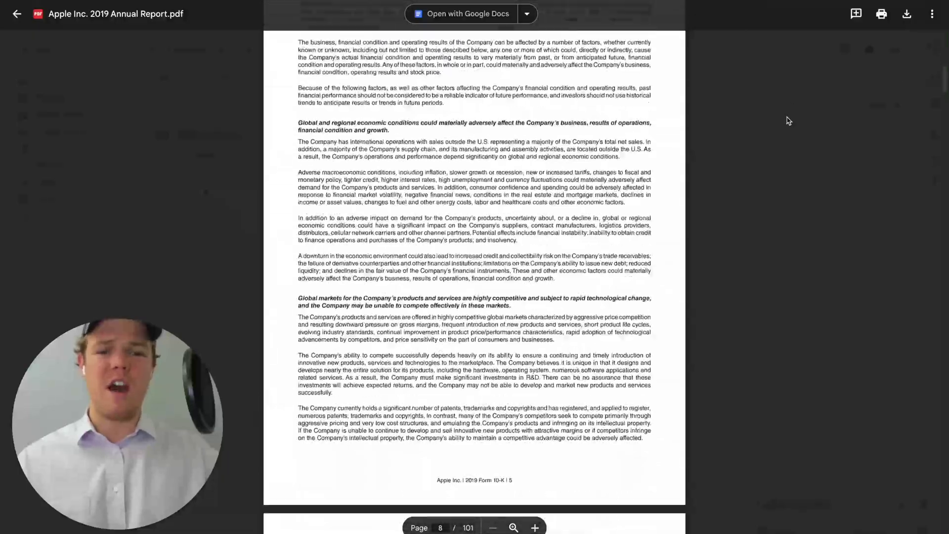
pyautogui.scroll(-20, 789, 120)
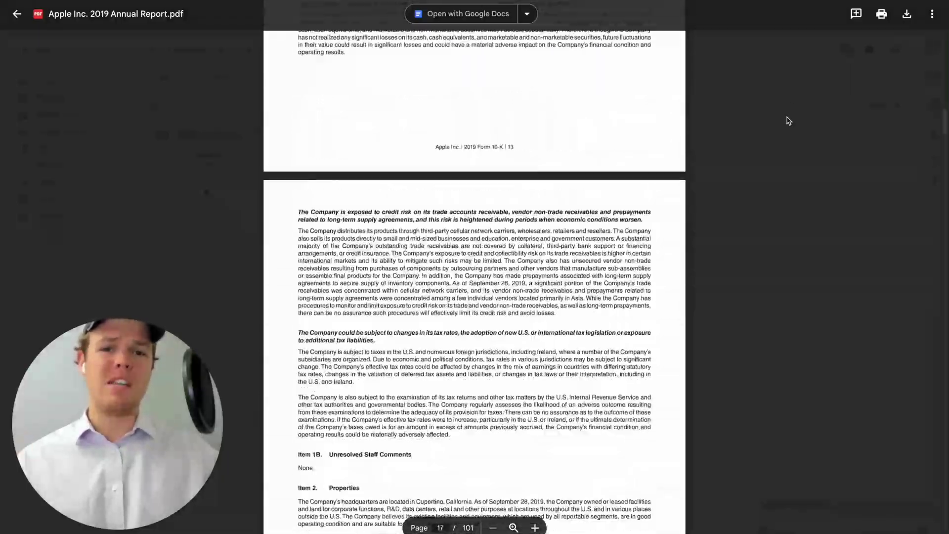
pyautogui.scroll(-15, 788, 120)
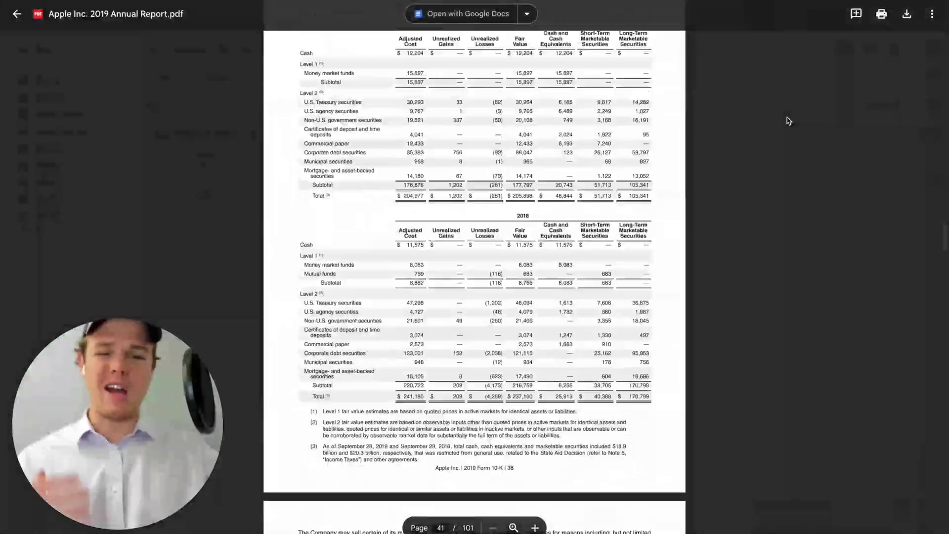
pyautogui.scroll(-20, 789, 121)
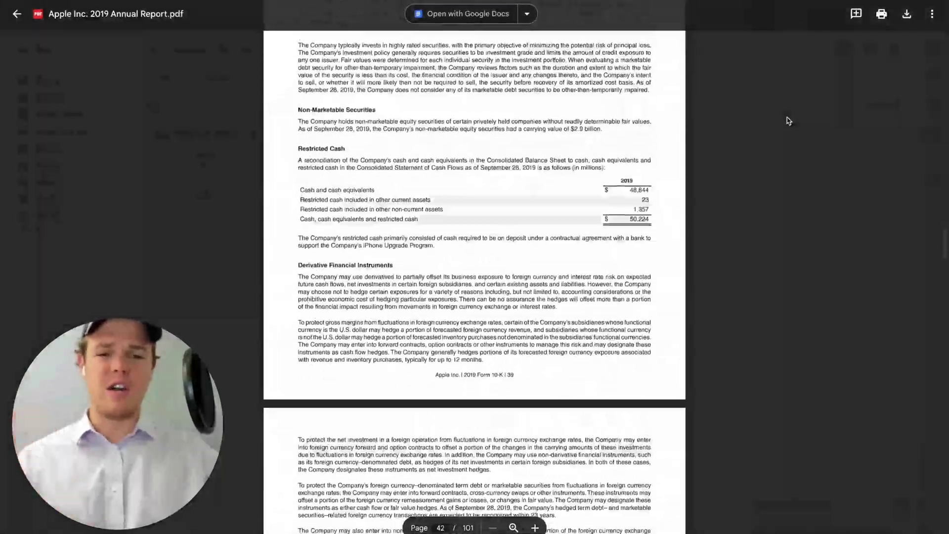
pyautogui.scroll(-17, 788, 121)
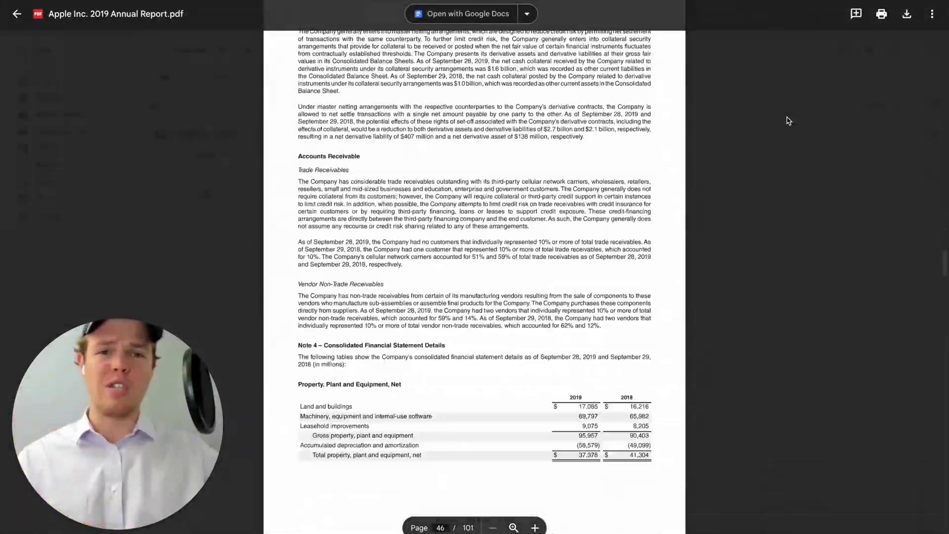
pyautogui.scroll(-4, 789, 121)
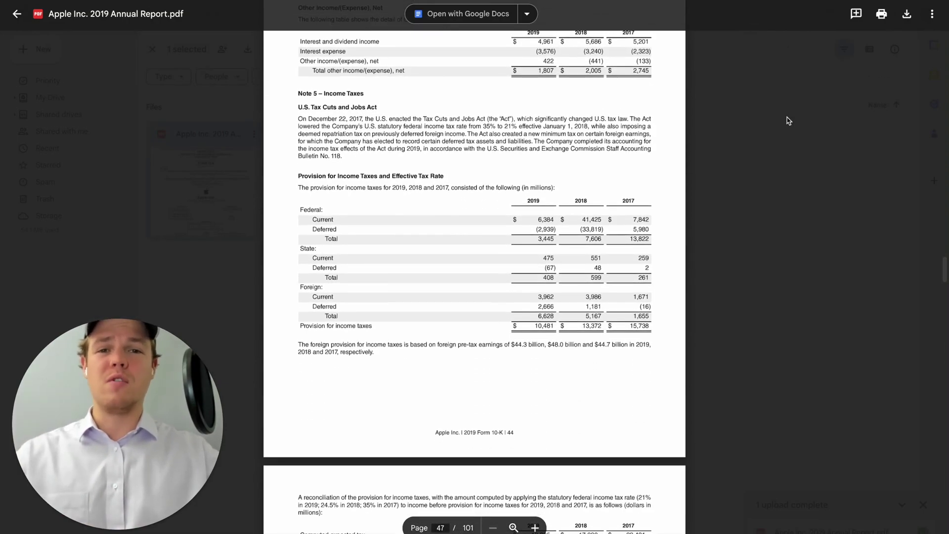
pyautogui.scroll(-20, 789, 122)
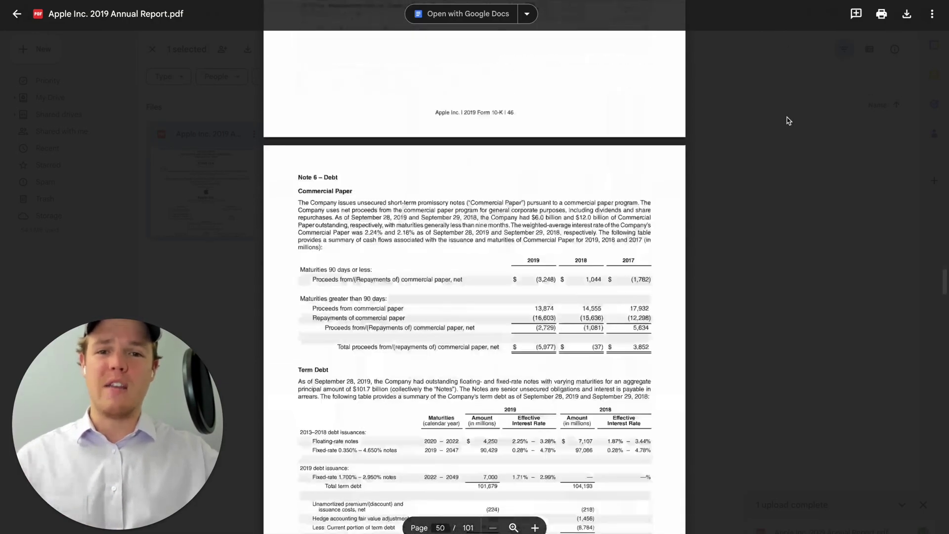
pyautogui.scroll(-20, 789, 121)
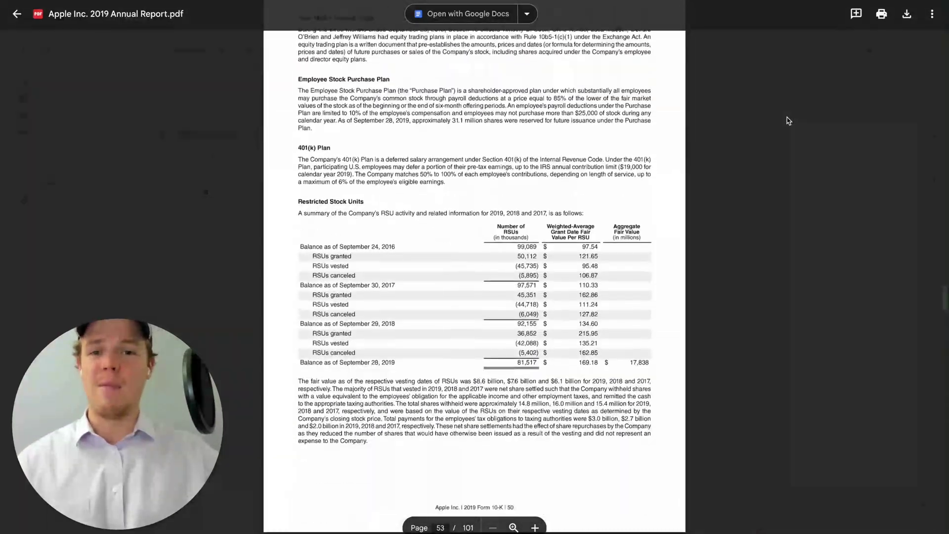
pyautogui.scroll(-13, 789, 121)
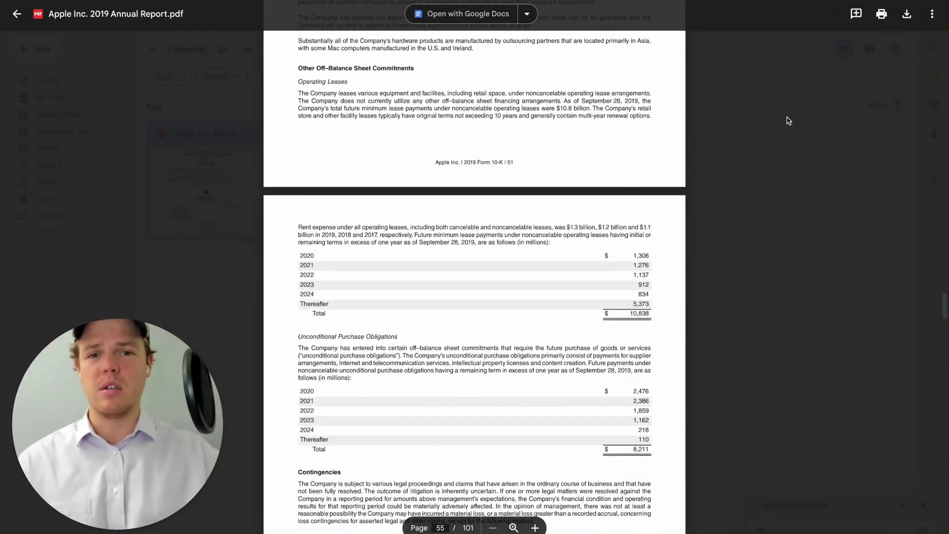
pyautogui.press('Escape')
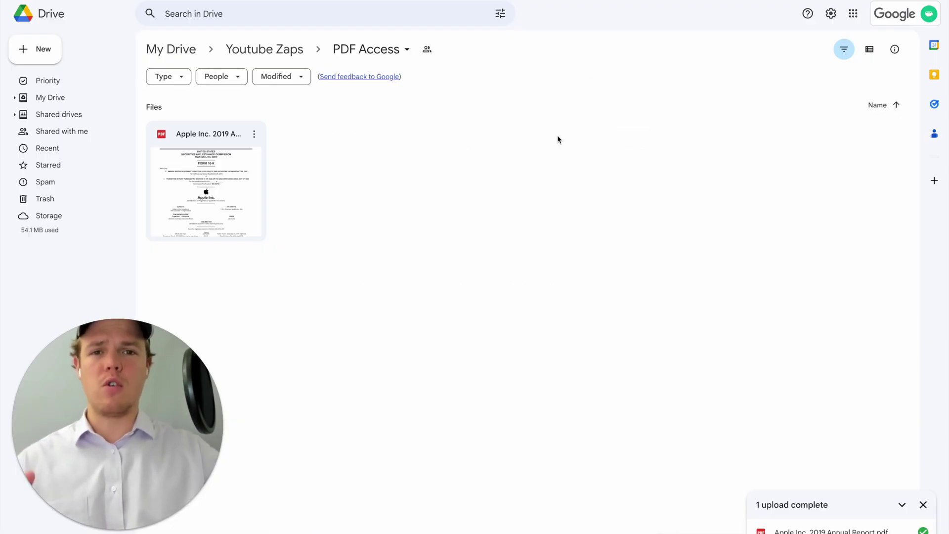
# Set the PDF Access folder's general access to Anyone with the link.
pyautogui.click(398, 49)
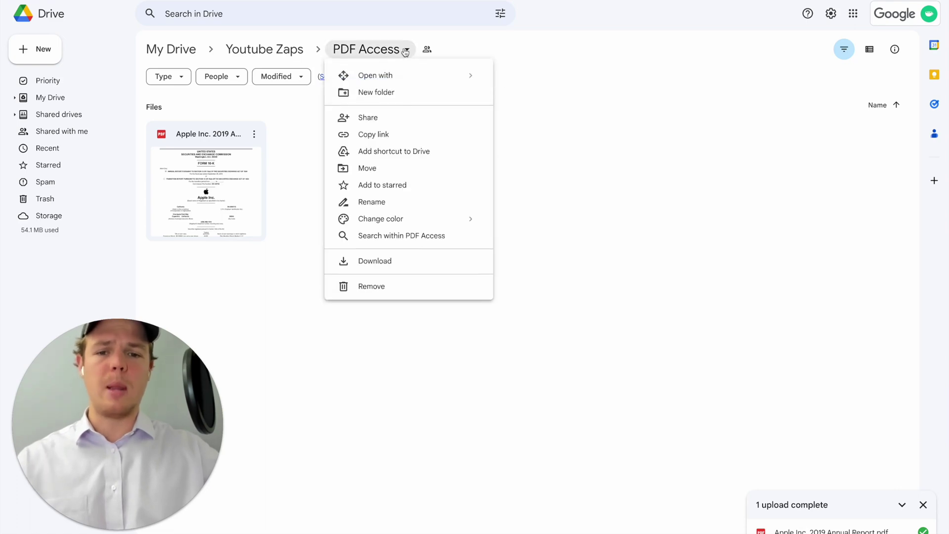
pyautogui.click(378, 117)
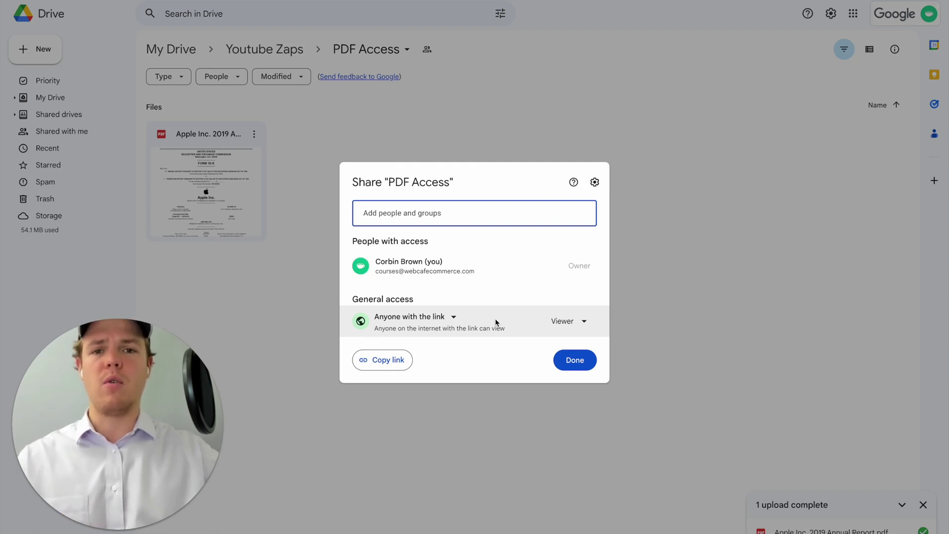
pyautogui.click(254, 135)
# Copy the shareable link to the Apple Inc. 2019 Annual Report PDF.
pyautogui.click(255, 134)
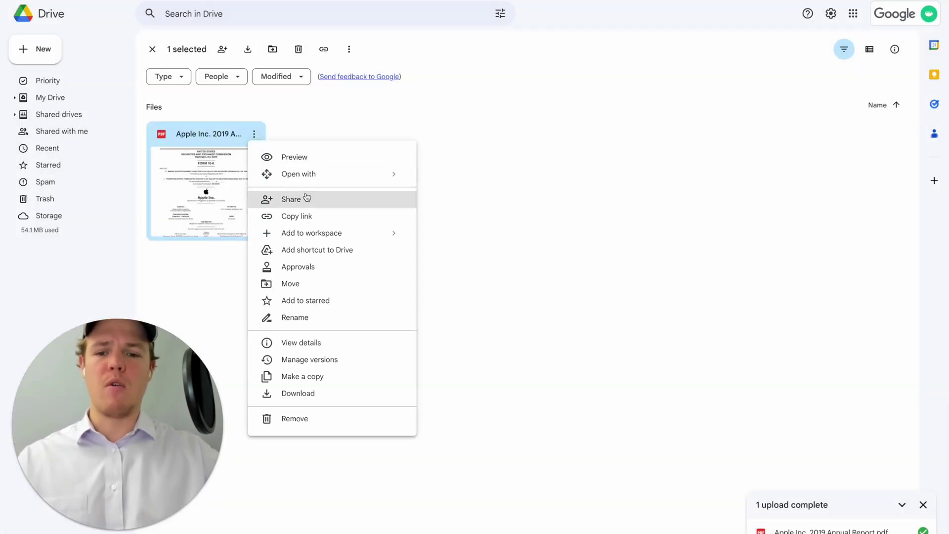
pyautogui.click(299, 216)
pyautogui.click(373, 229)
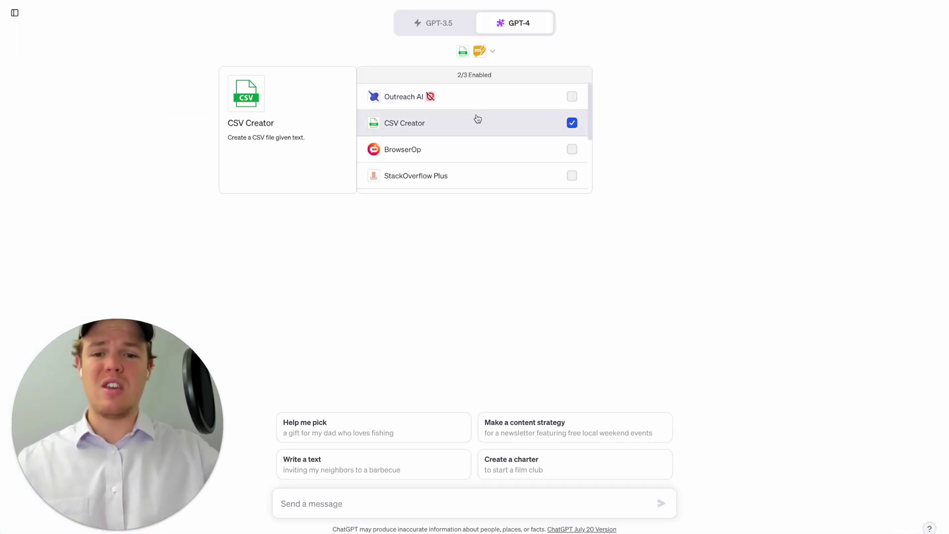
# Send 'We are going to make a CSV out of this PDF today…' with the Drive link after 'structured:'.
pyautogui.scroll(-3, 478, 118)
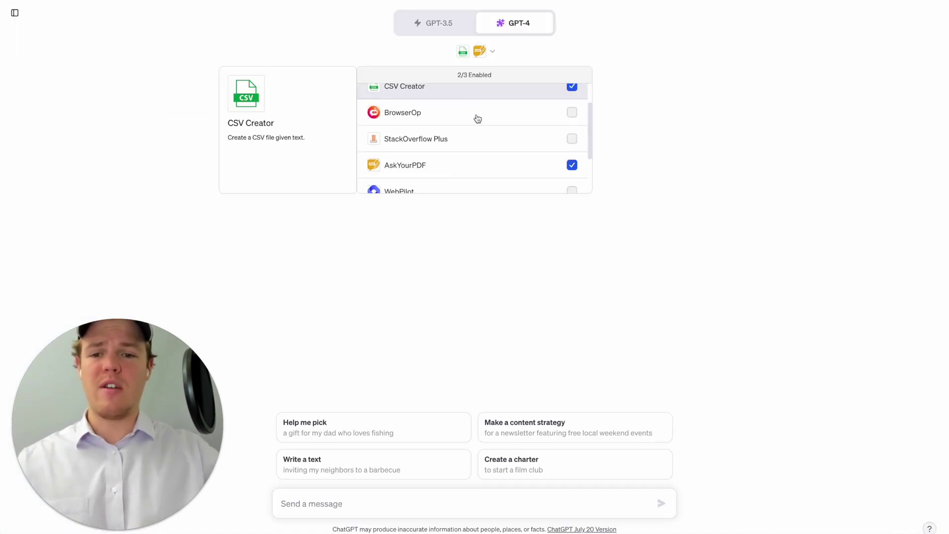
pyautogui.click(672, 115)
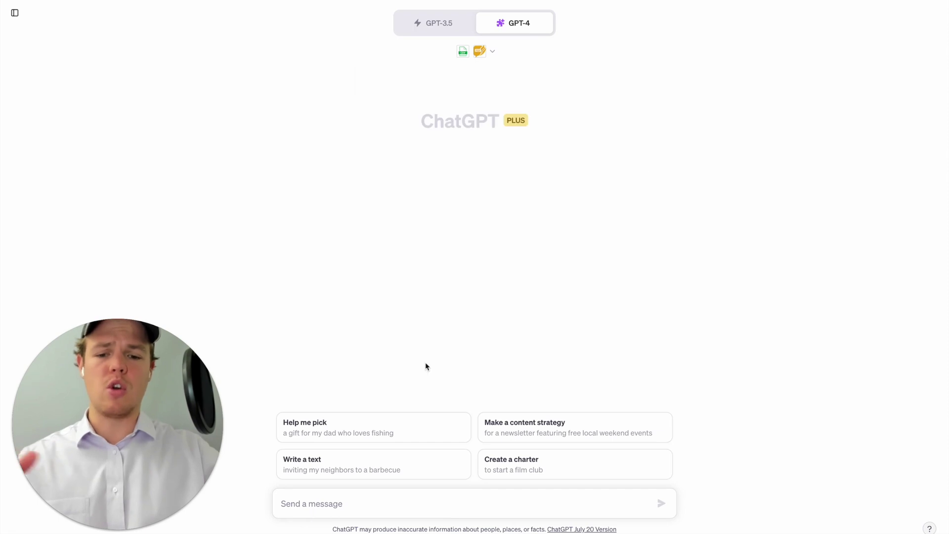
pyautogui.click(335, 503)
pyautogui.write('We are f')
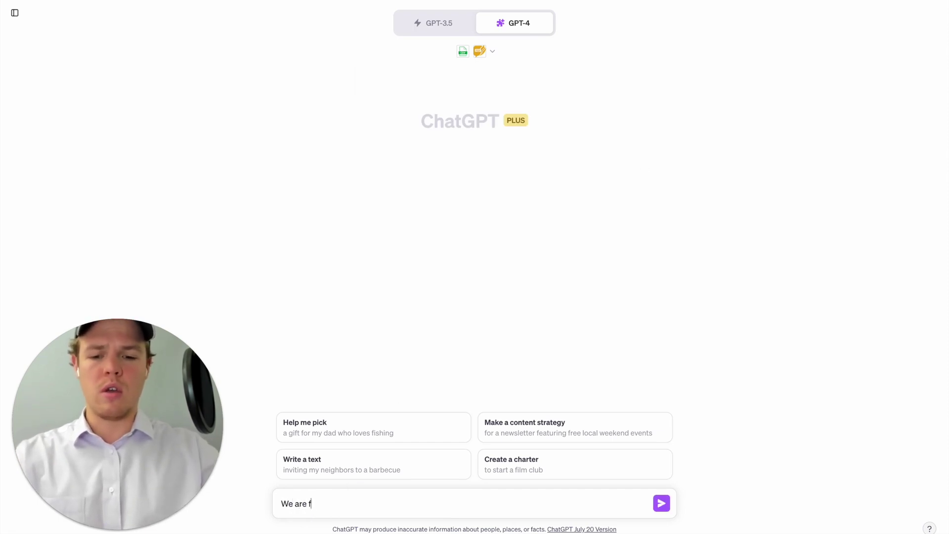
pyautogui.press('BackSpace')
pyautogui.write('going to make a')
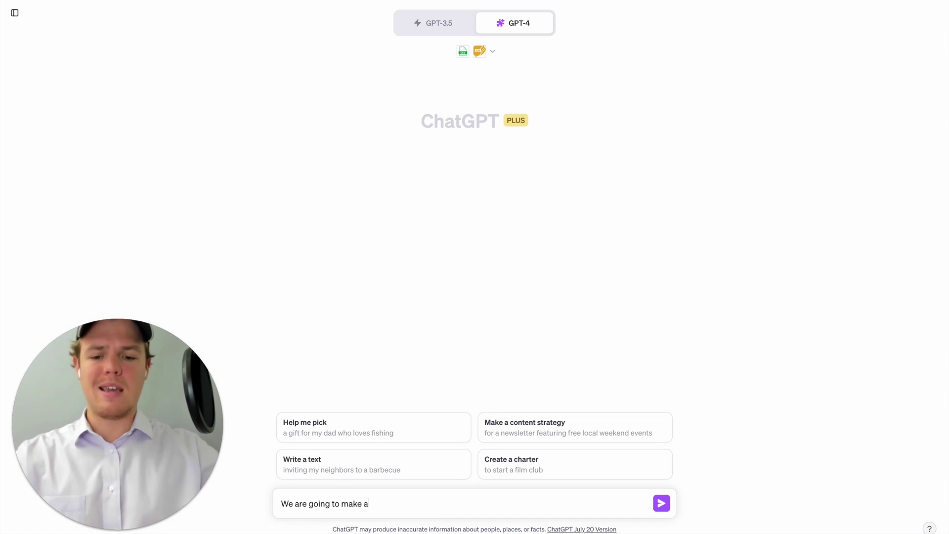
pyautogui.write(' CSV out of th')
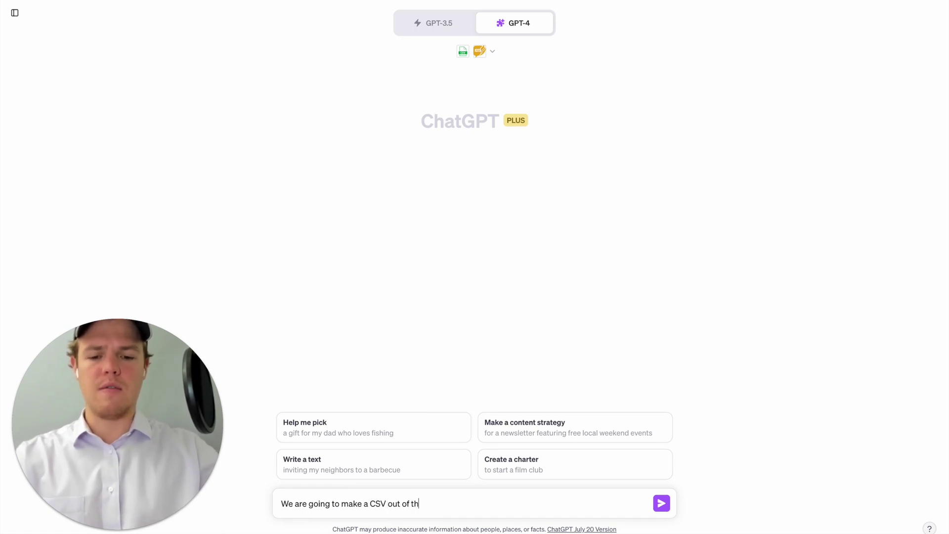
pyautogui.write('is PDF today.')
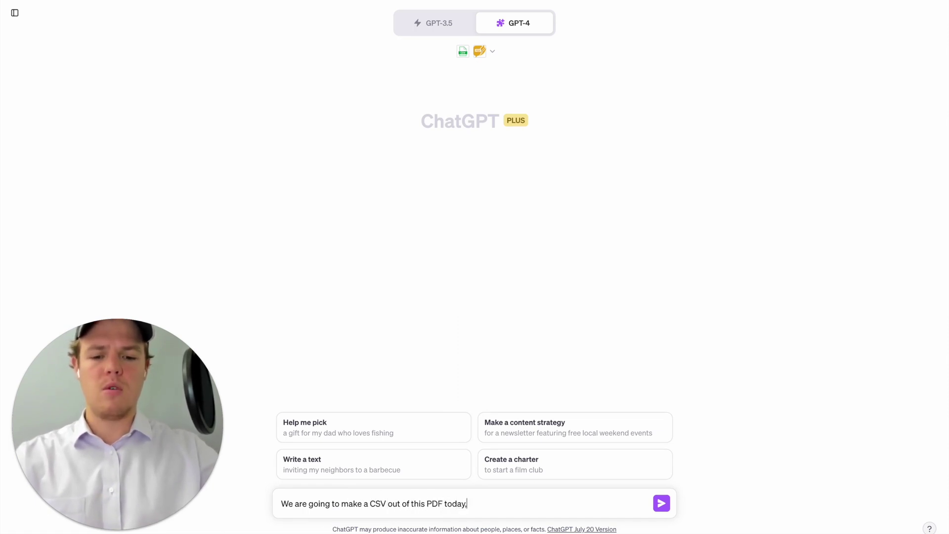
pyautogui.write(' we will be as')
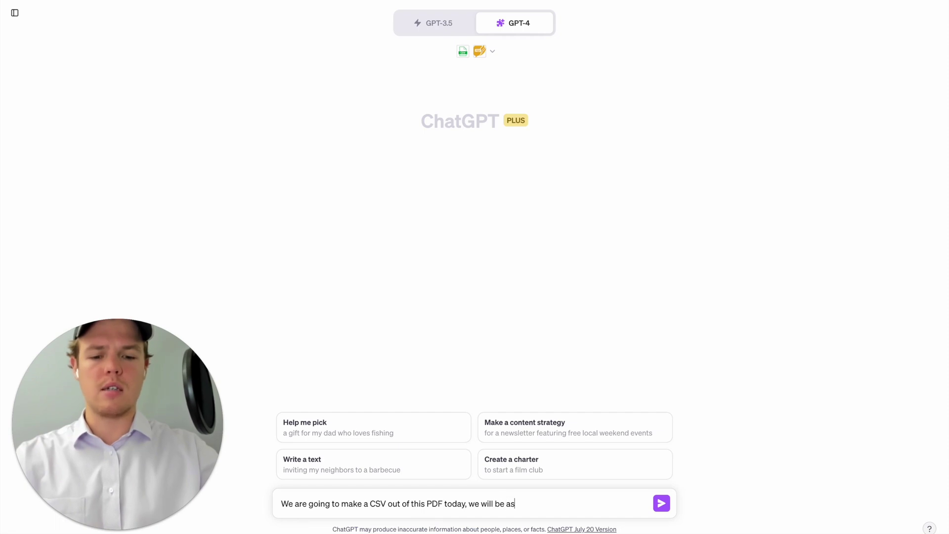
pyautogui.write('king some questions')
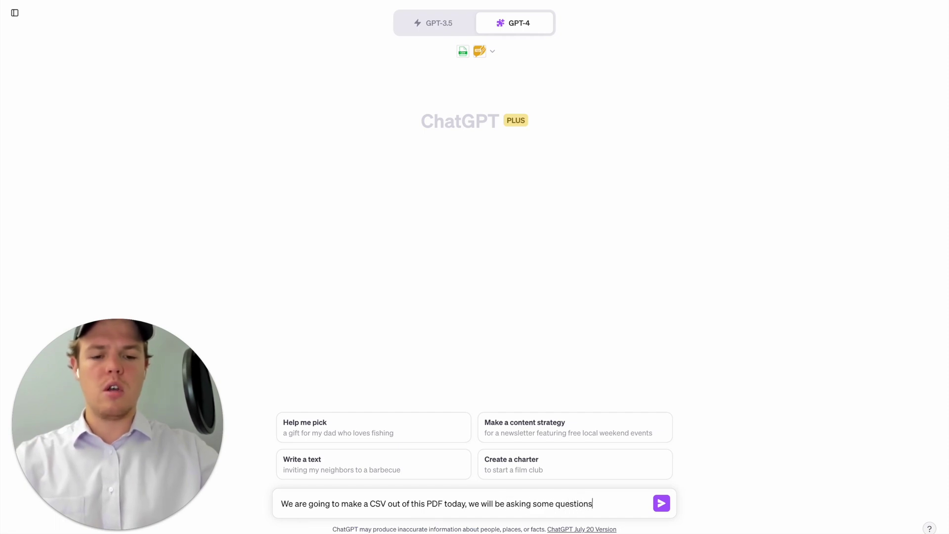
pyautogui.write(' on how we wan')
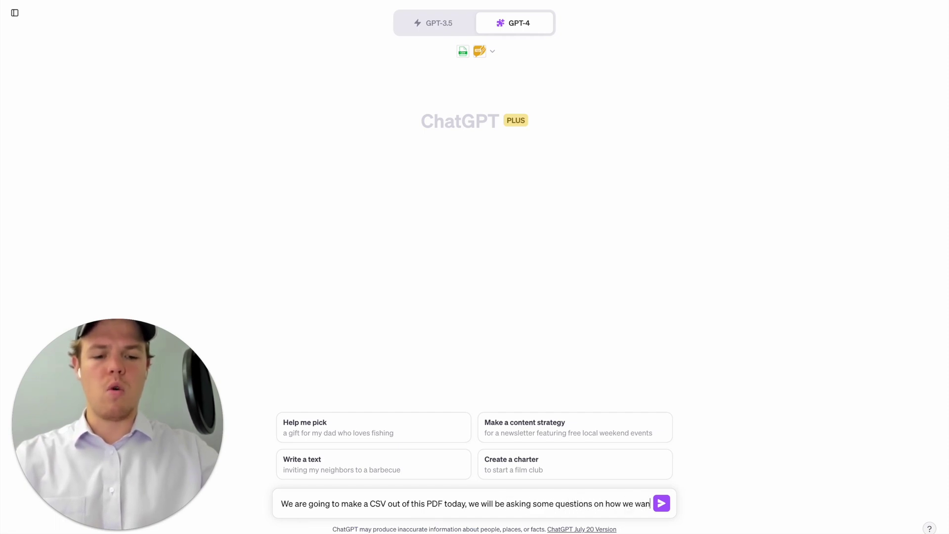
pyautogui.write('t it strc')
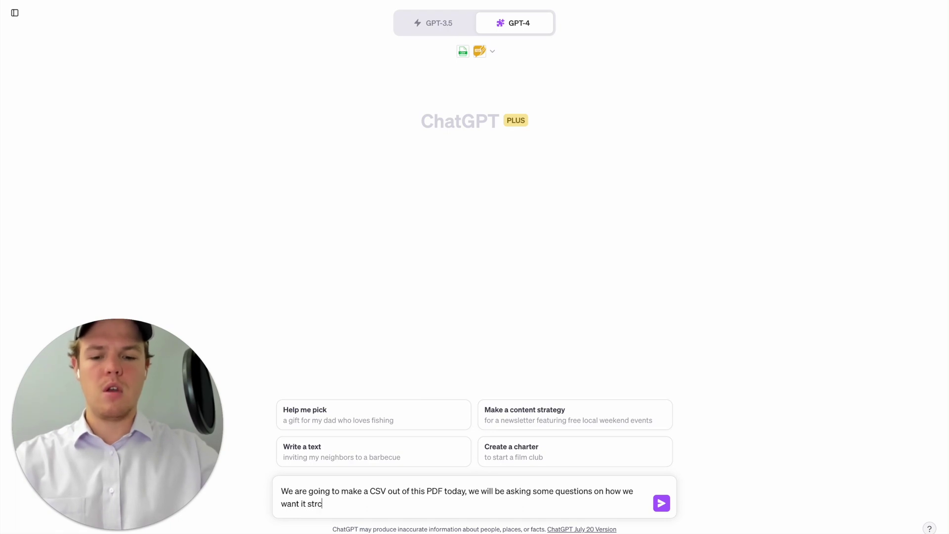
pyautogui.press('BackSpace')
pyautogui.write('uctured')
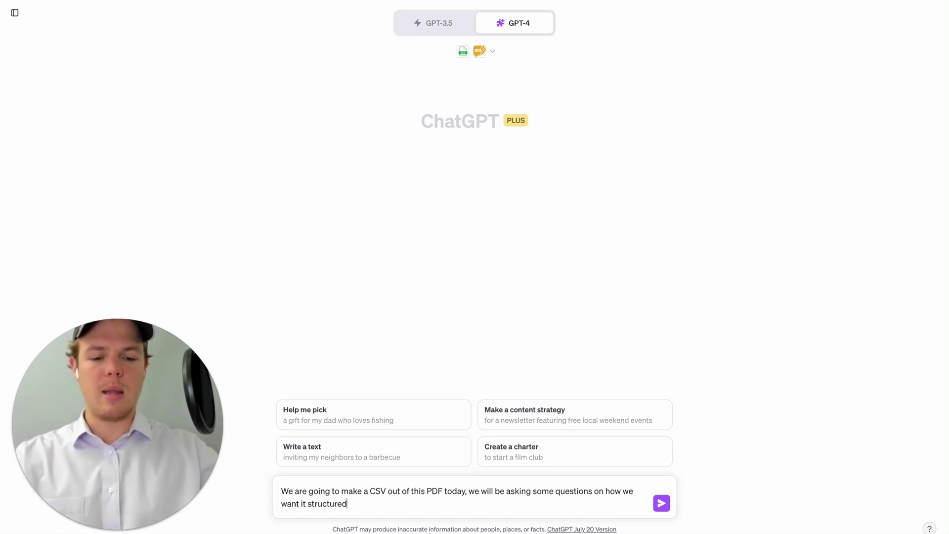
pyautogui.write(':')
pyautogui.hotkey('ctrl', 'v')
pyautogui.press('Return')
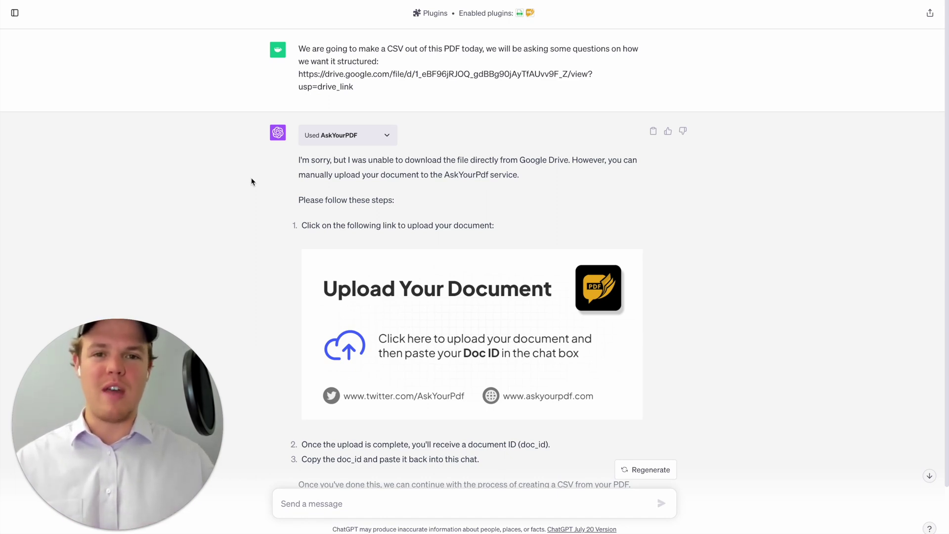
# Scroll to the end of AskYourPDF's reply to read its upload-and-doc_id instructions.
pyautogui.scroll(-3, 353, 232)
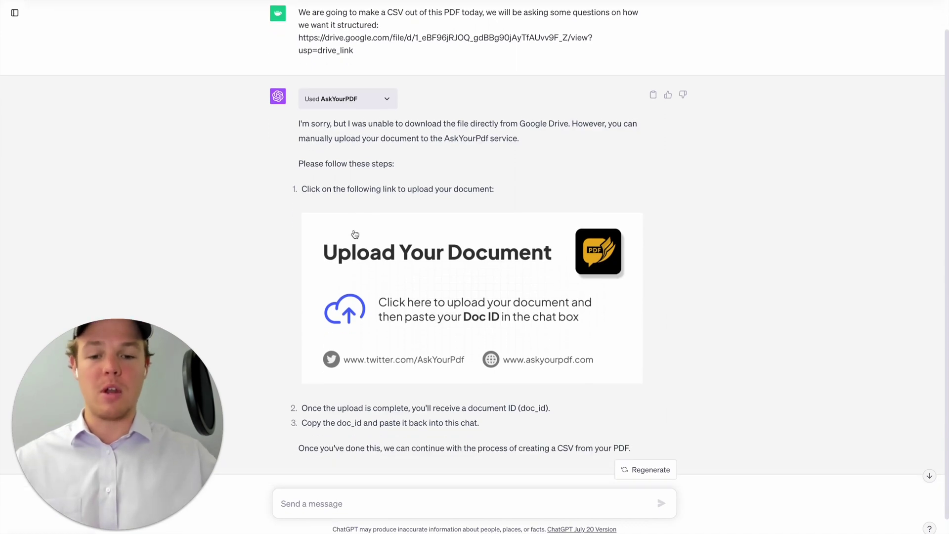
# Upload Apple Inc. 2019 Annual Report.pdf to AskYourPDF and copy the returned doc_id.
pyautogui.click(410, 247)
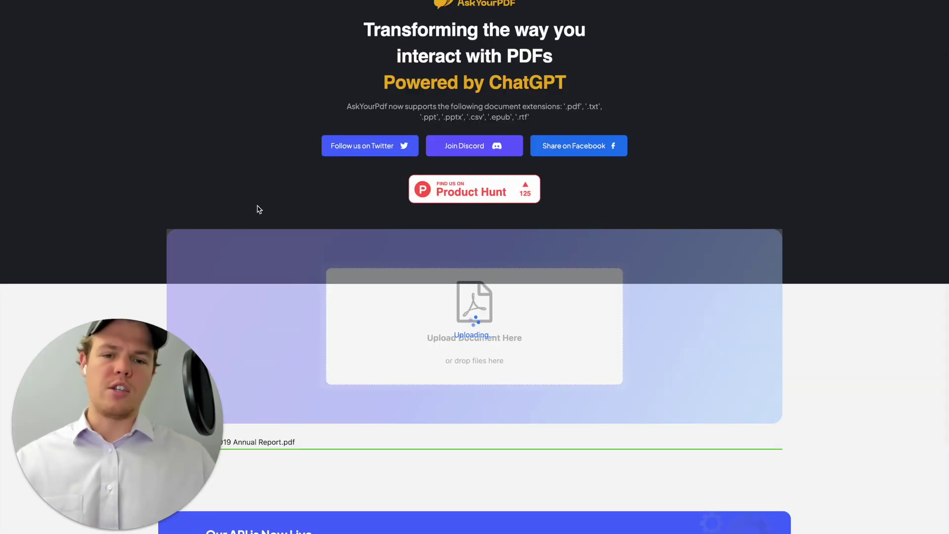
pyautogui.scroll(2, 257, 209)
pyautogui.scroll(-4, 314, 287)
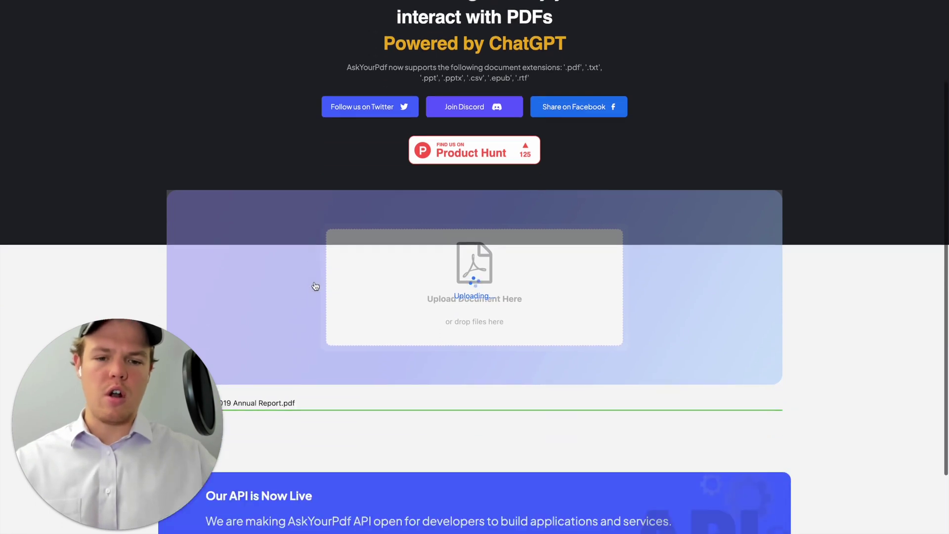
pyautogui.scroll(-1, 523, 261)
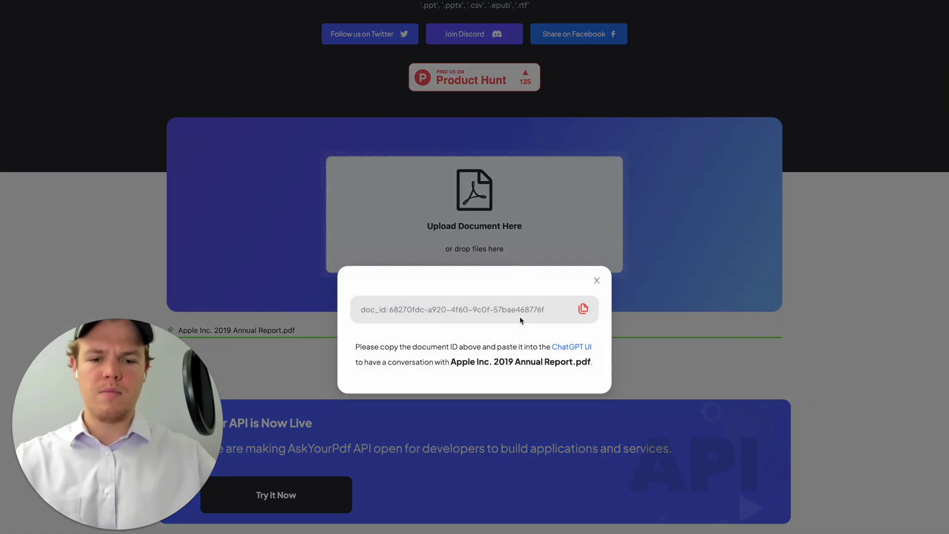
pyautogui.click(584, 310)
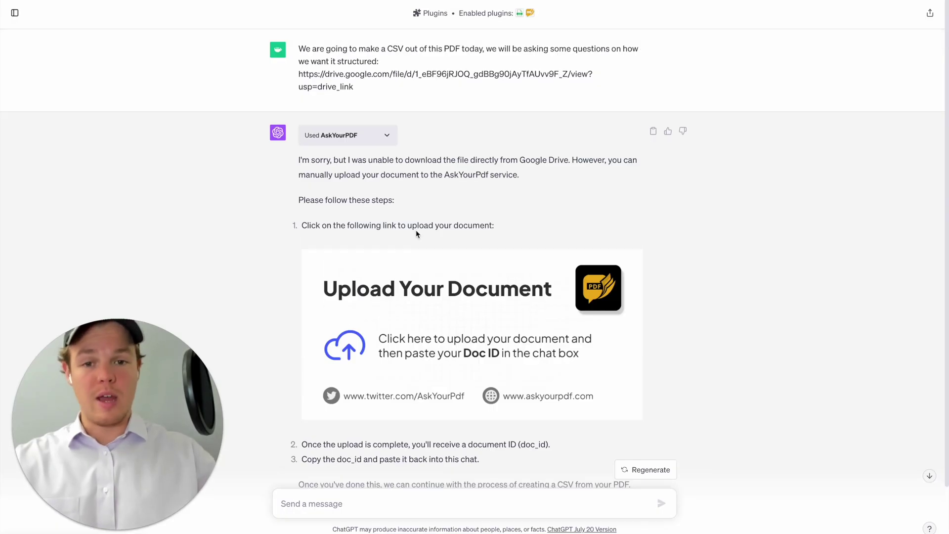
# Swap the first message's Drive link for the doc_id, resubmit, then send the balance sheet request.
pyautogui.click(648, 49)
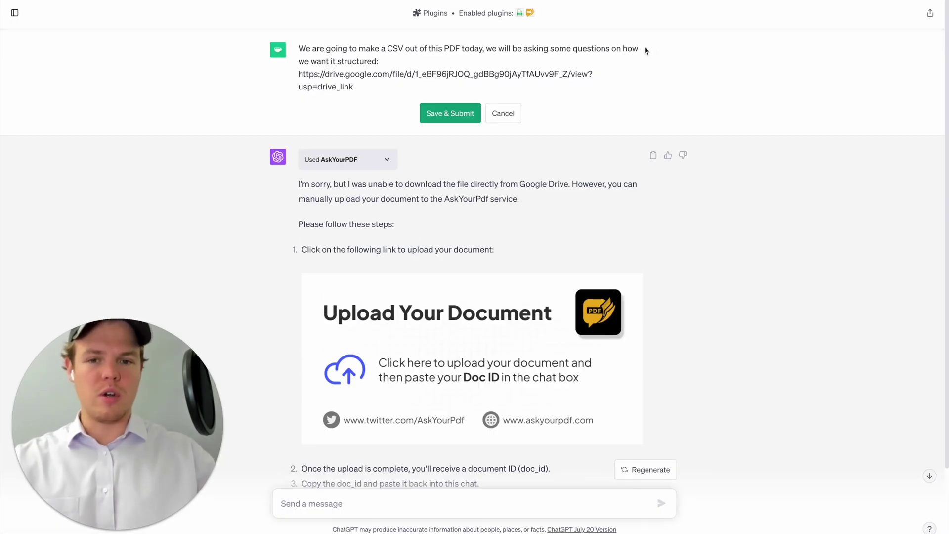
pyautogui.moveTo(390, 81); pyautogui.dragTo(259, 74)
pyautogui.press('BackSpace')
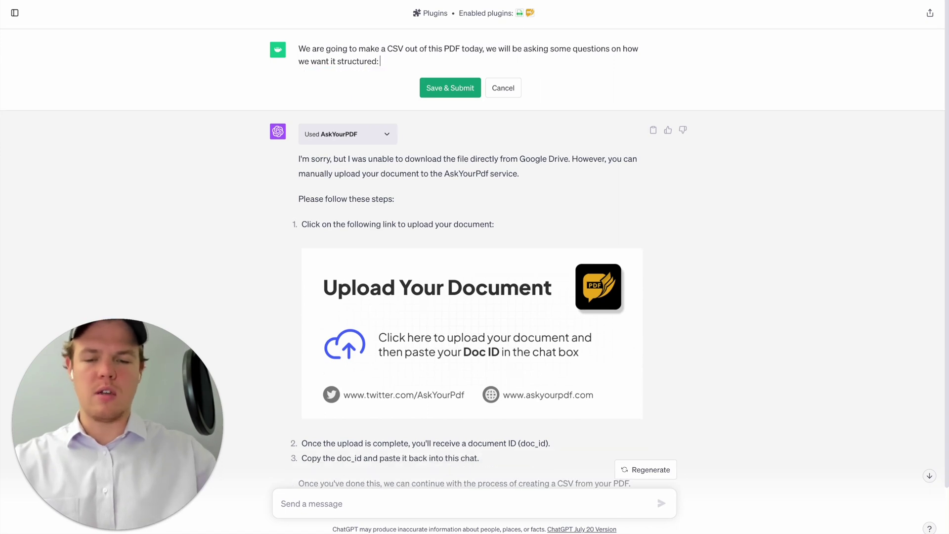
pyautogui.hotkey('ctrl', 'v')
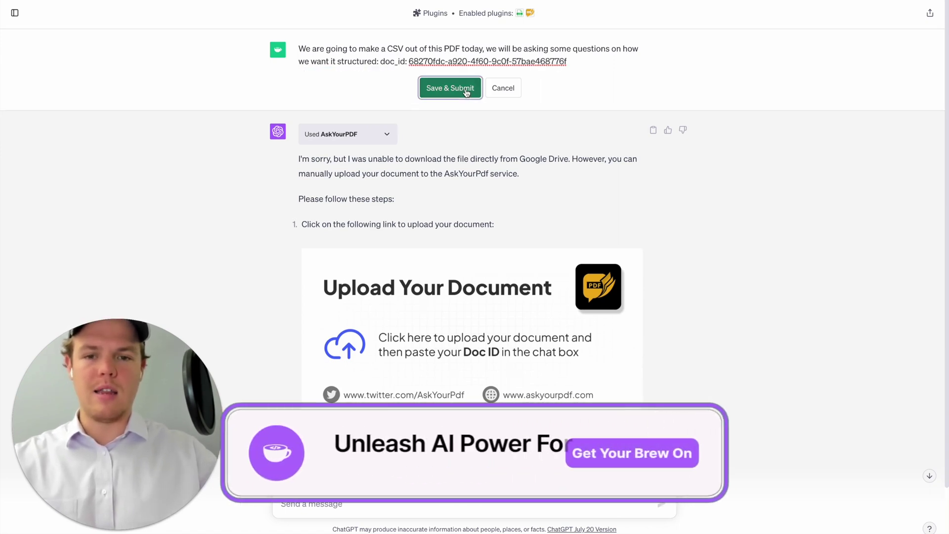
pyautogui.click(450, 88)
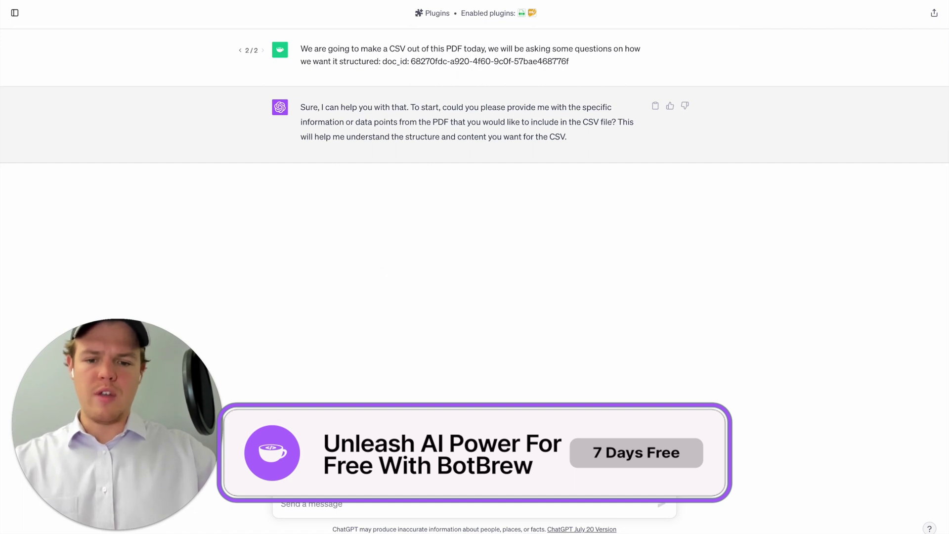
pyautogui.hotkey('ctrl', 'v')
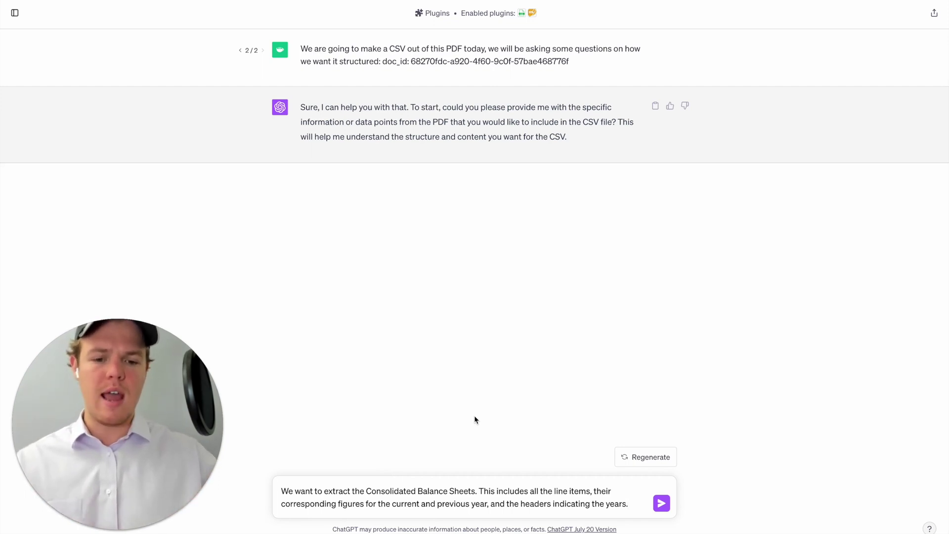
pyautogui.press('Return')
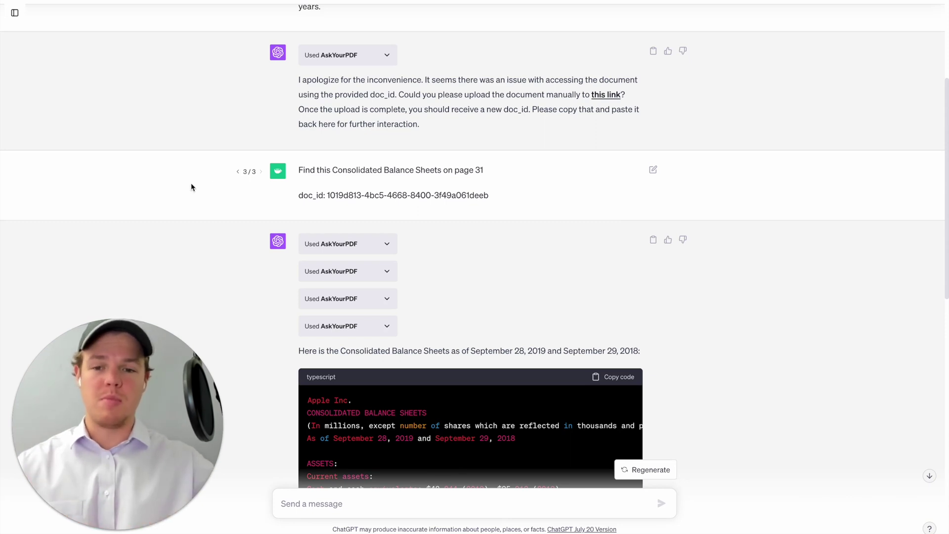
# Compare the message versions, return to the page-31 request, and review the returned 2019/2018 balance sheet figures.
pyautogui.click(238, 173)
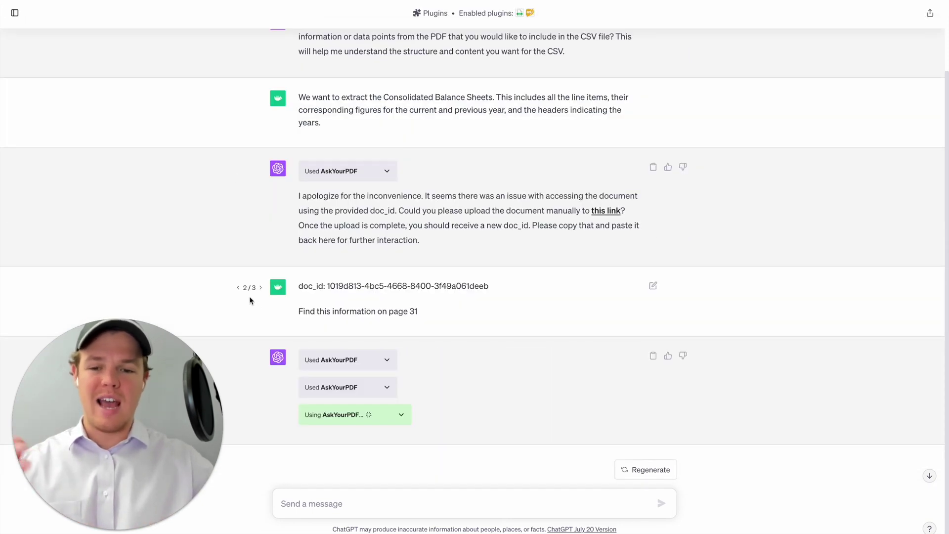
pyautogui.click(238, 288)
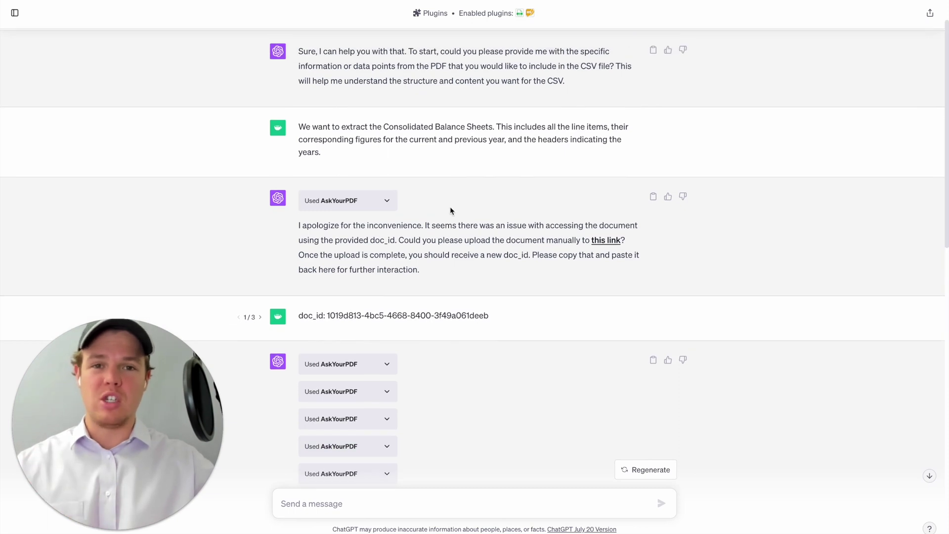
pyautogui.scroll(-15, 450, 211)
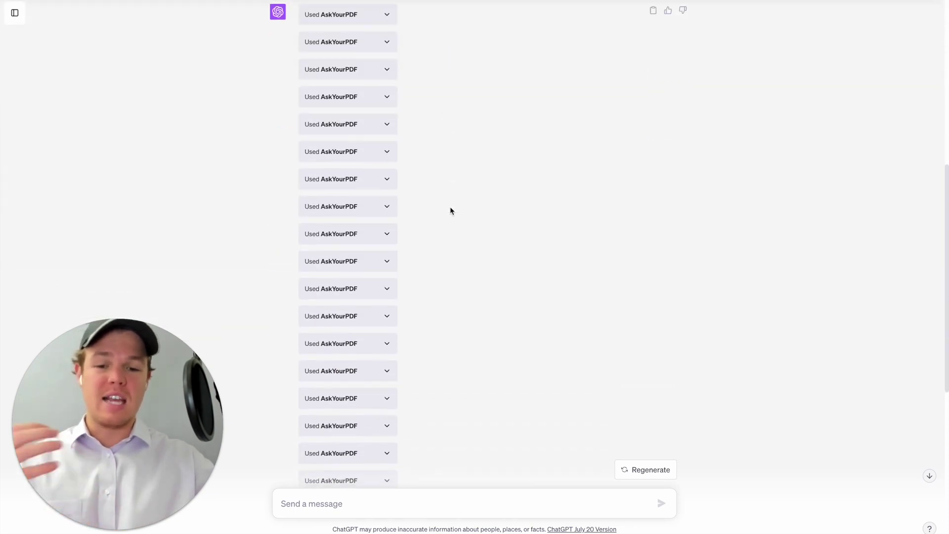
pyautogui.scroll(10, 451, 211)
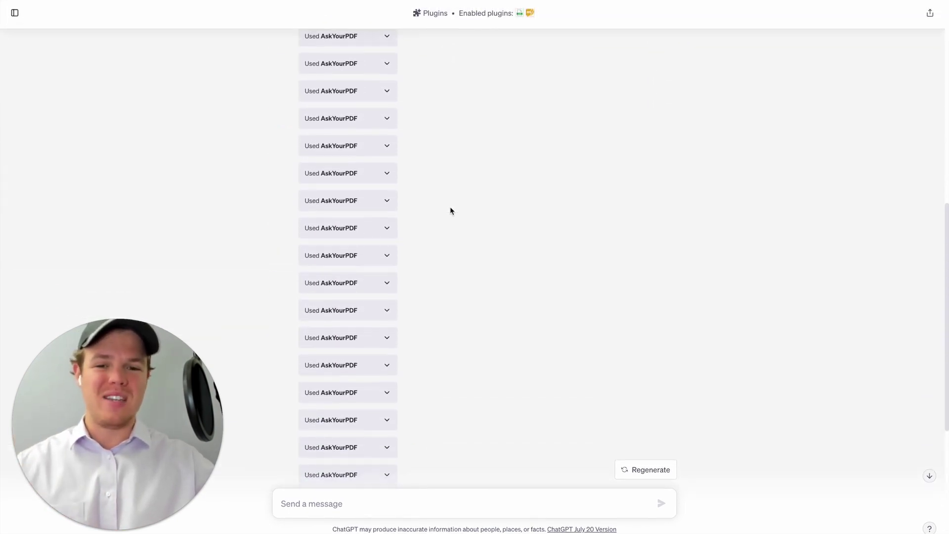
pyautogui.click(260, 223)
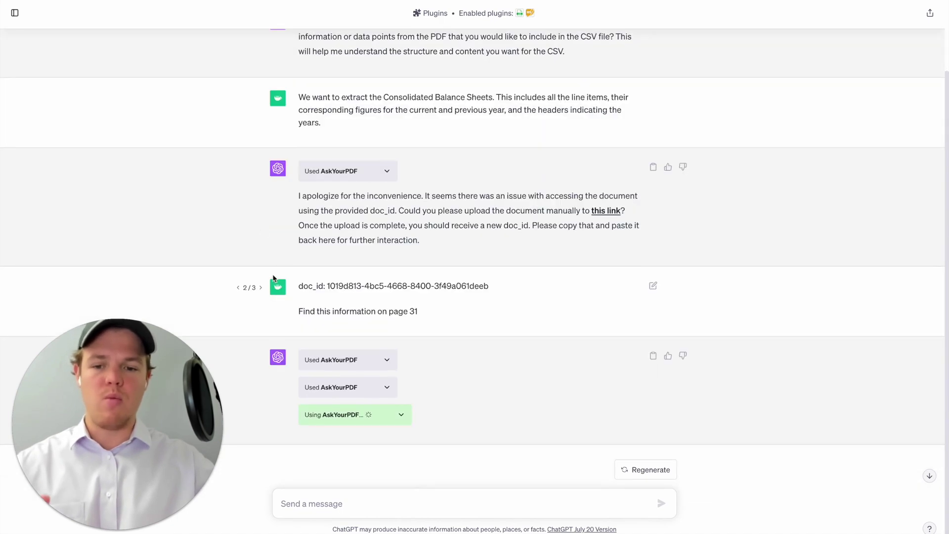
pyautogui.click(261, 288)
pyautogui.scroll(-1, 263, 290)
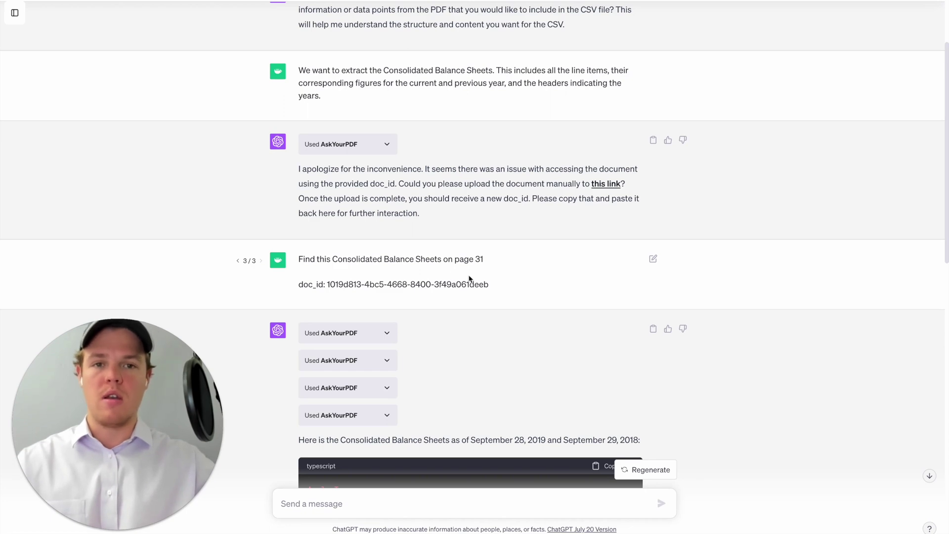
pyautogui.scroll(-5, 470, 278)
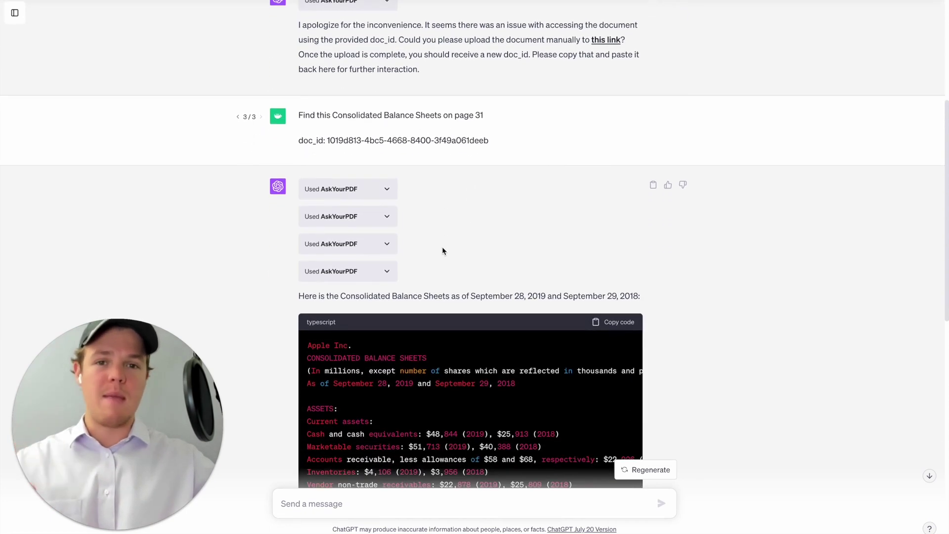
pyautogui.scroll(-15, 443, 251)
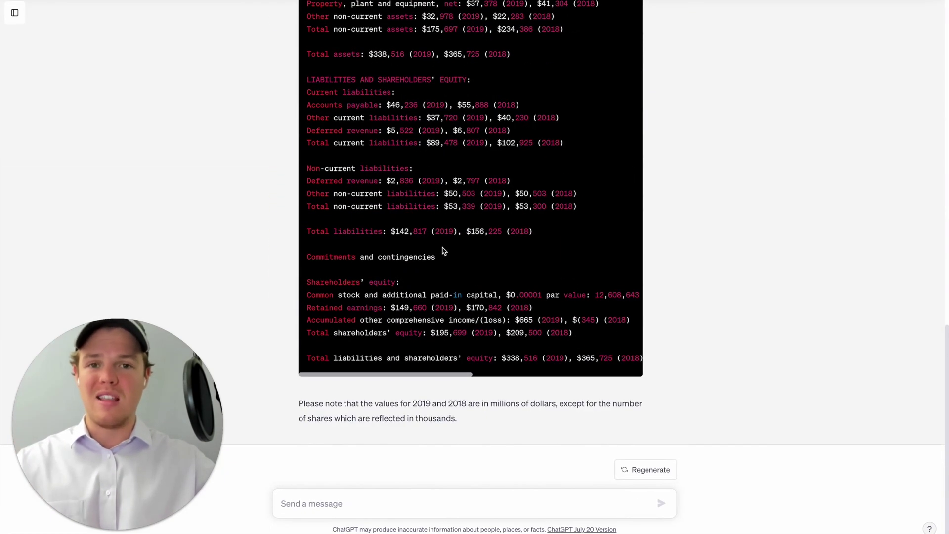
pyautogui.scroll(5, 443, 238)
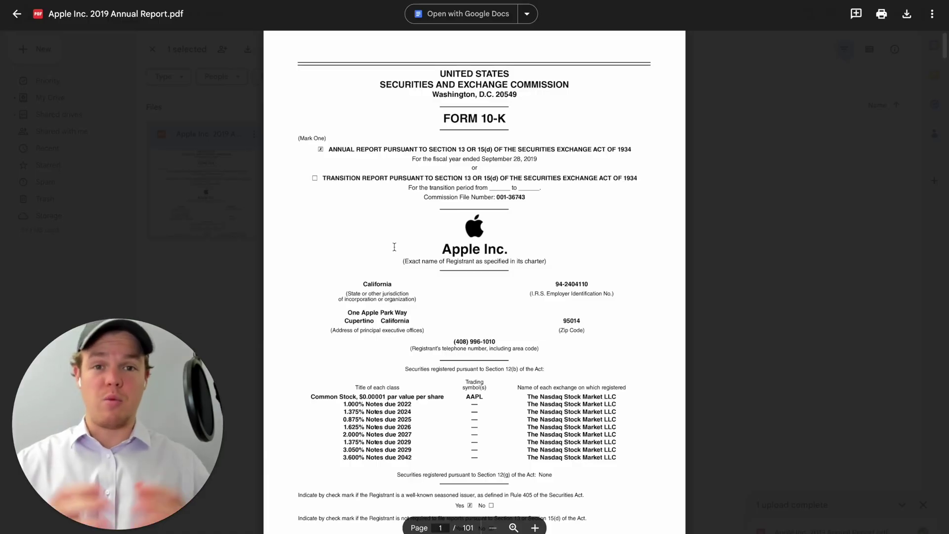
# Search the PDF for the balance sheet and scroll to the Consolidated Balance Sheets on page 34.
pyautogui.hotkey('ctrl', 'f')
pyautogui.write('b')
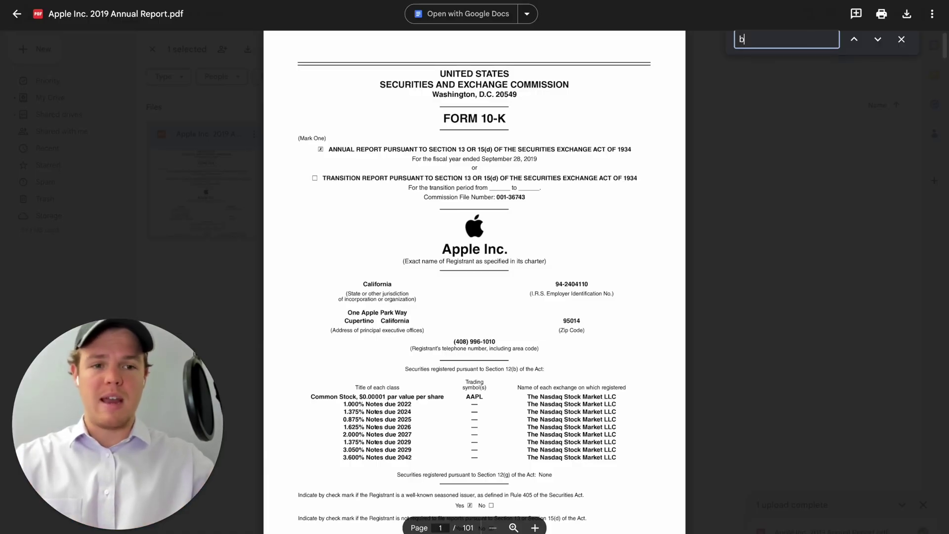
pyautogui.write('alana')
pyautogui.write('e s')
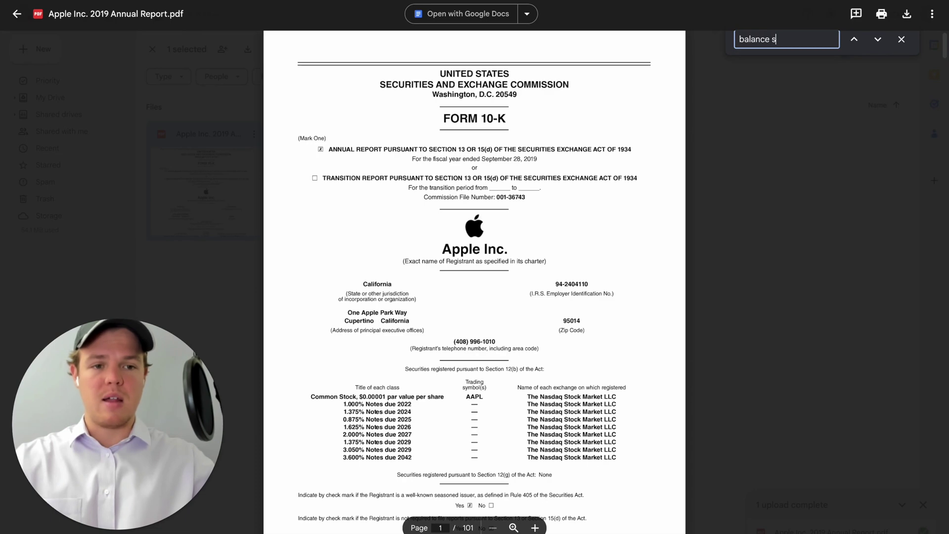
pyautogui.write('heet')
pyautogui.press('Return')
pyautogui.press('Return')
pyautogui.press('Return')
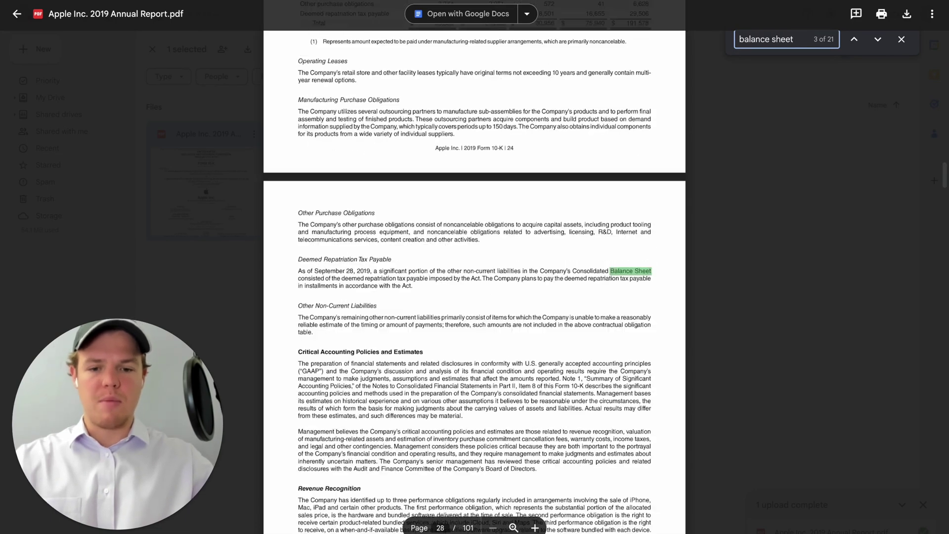
pyautogui.press('Return')
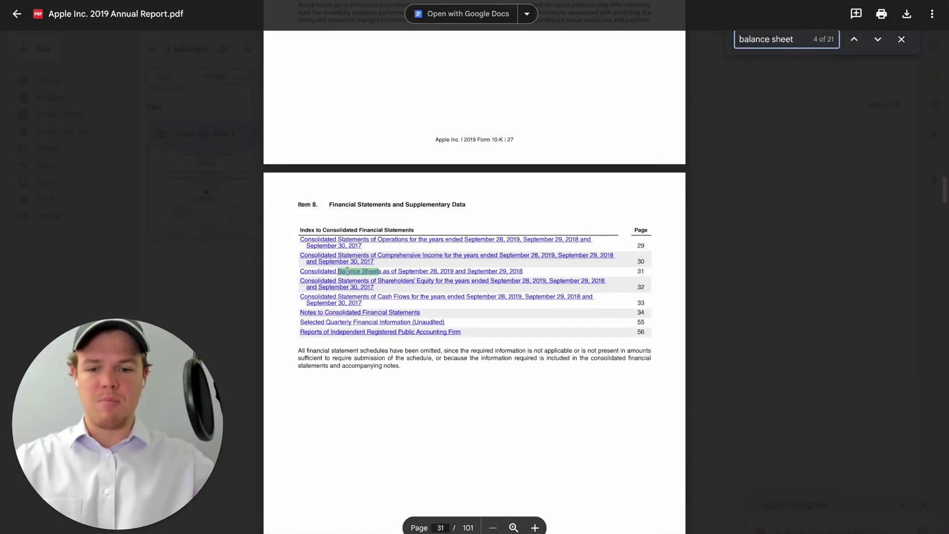
pyautogui.scroll(-15, 622, 301)
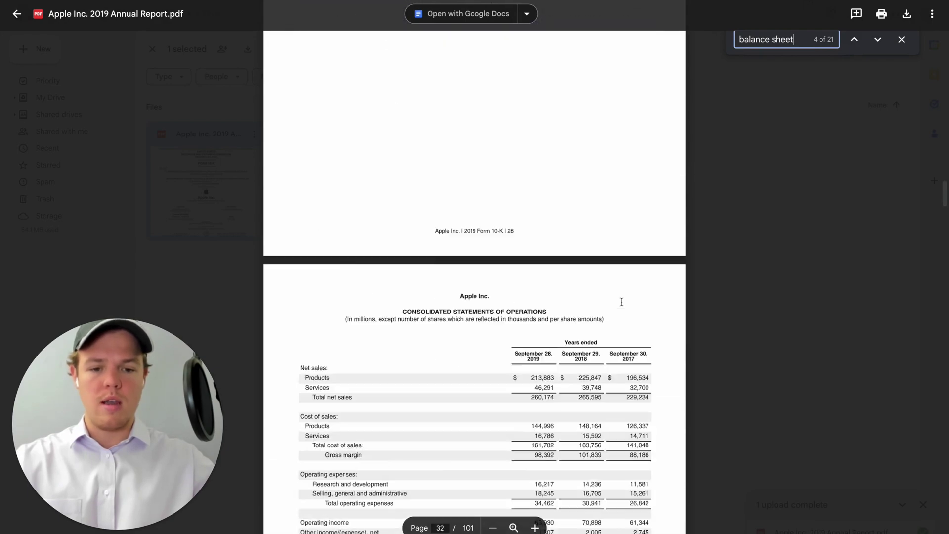
pyautogui.scroll(-15, 622, 302)
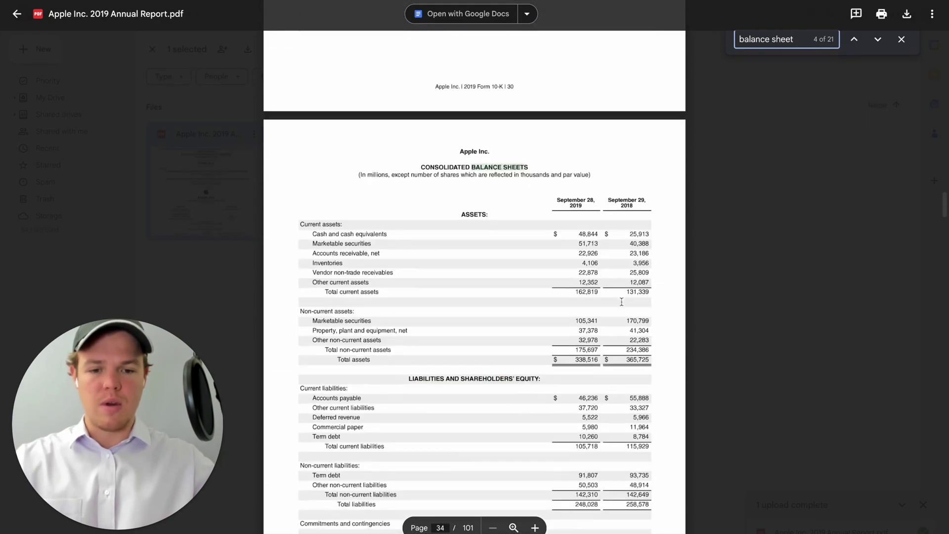
pyautogui.scroll(-1, 622, 301)
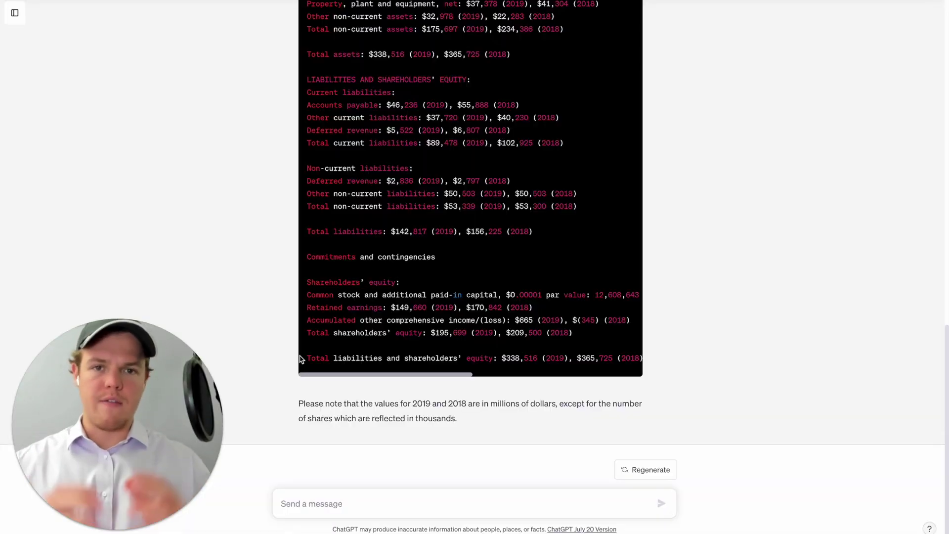
# Send 'Now we want you to follow this for our CSV:' plus the pasted column instructions.
pyautogui.write('Now we')
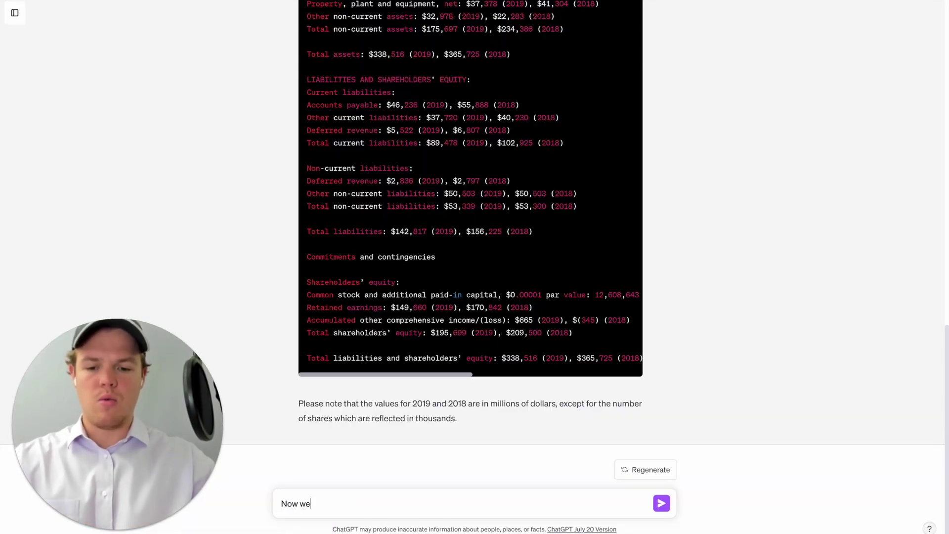
pyautogui.write(' want you t')
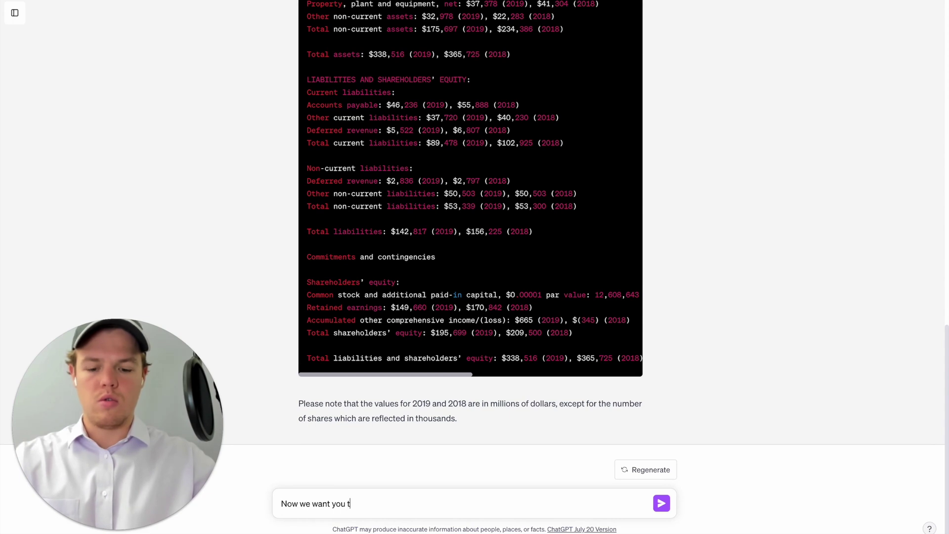
pyautogui.write('o follow this for ou')
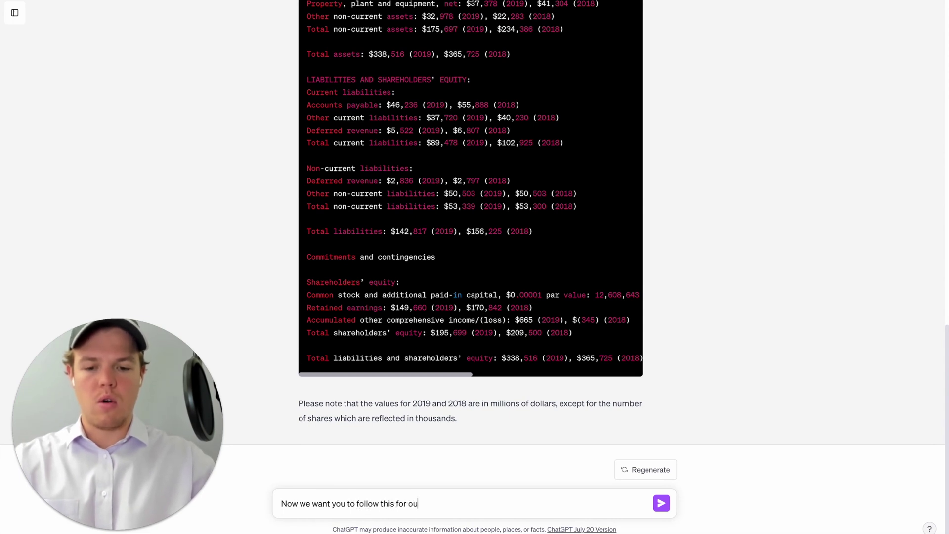
pyautogui.write('r CSV:')
pyautogui.hotkey('shift', 'Return')
pyautogui.hotkey('shift', 'Return')
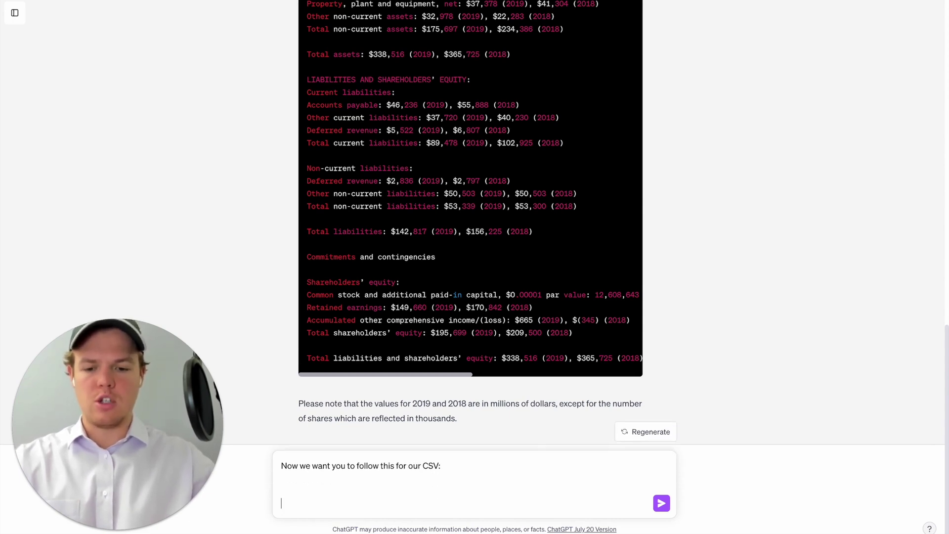
pyautogui.hotkey('ctrl', 'v')
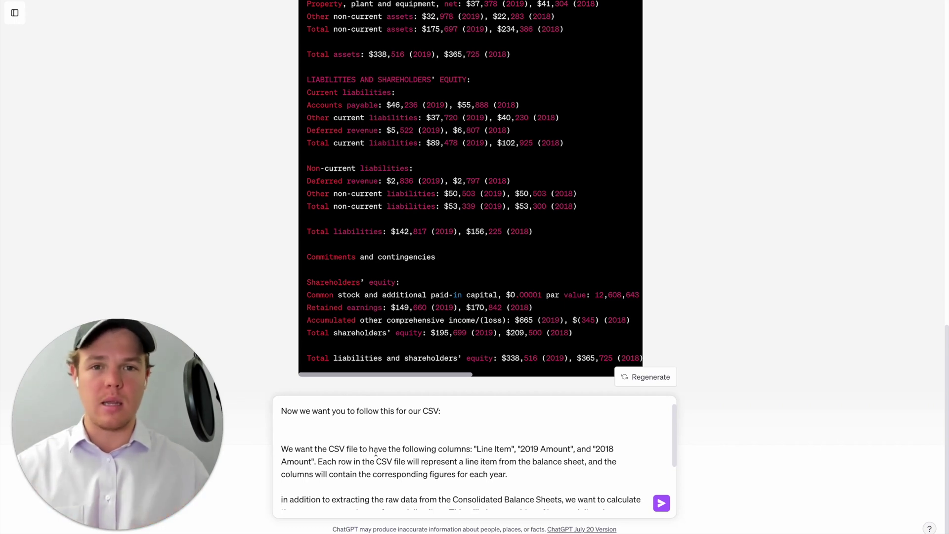
pyautogui.scroll(-2, 375, 452)
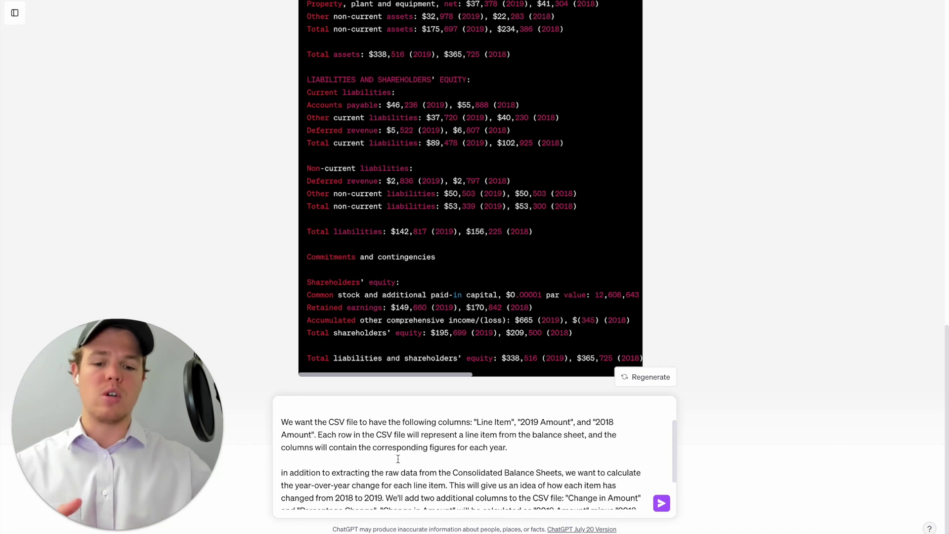
pyautogui.scroll(-2, 398, 459)
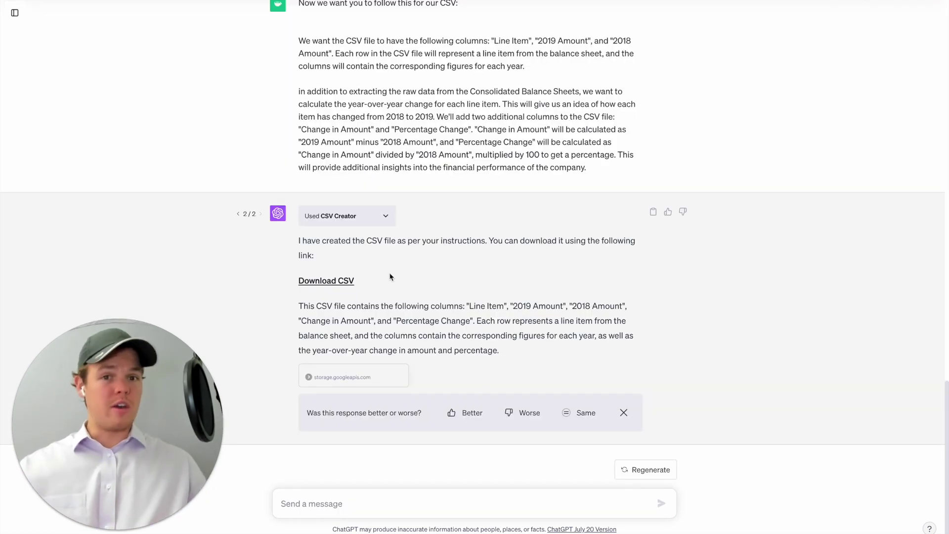
pyautogui.click(238, 214)
pyautogui.click(260, 324)
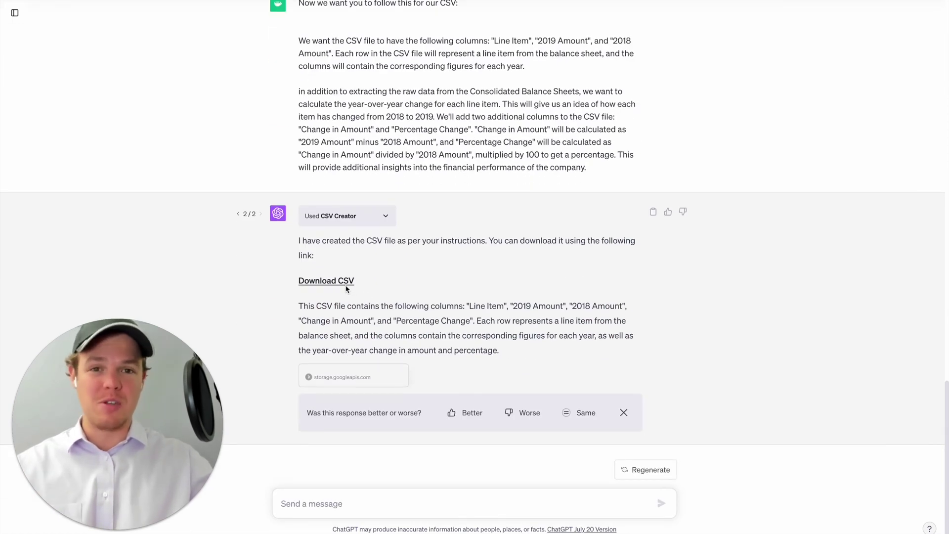
pyautogui.click(345, 282)
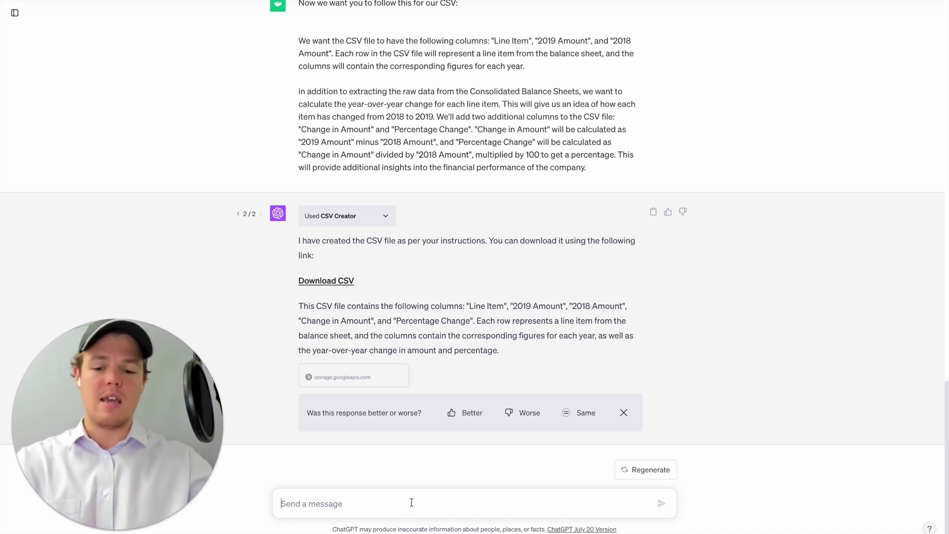
# Ask ChatGPT to use these CSV guidelines for all future PDFs provided.
pyautogui.click(411, 503)
pyautogui.write('Use these guidelines for all future PDFs we provide')
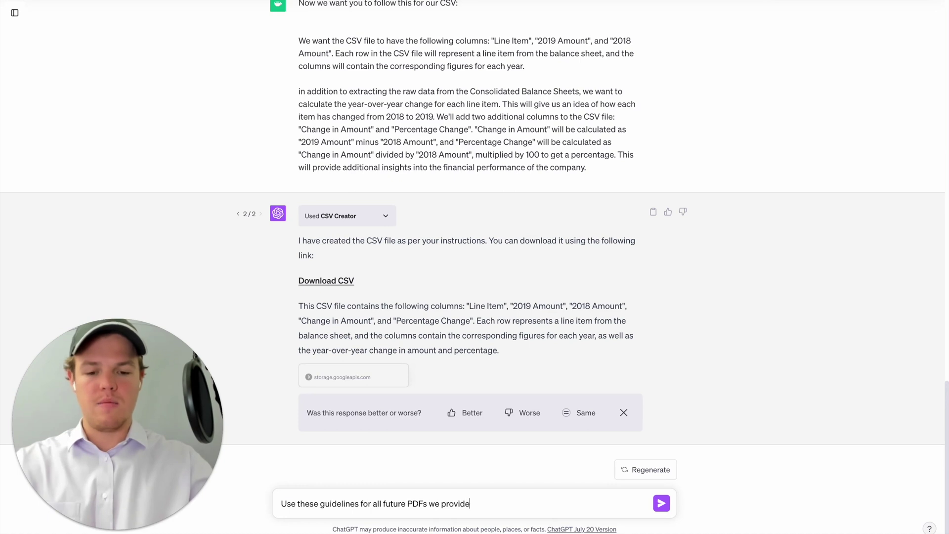
pyautogui.press('Return')
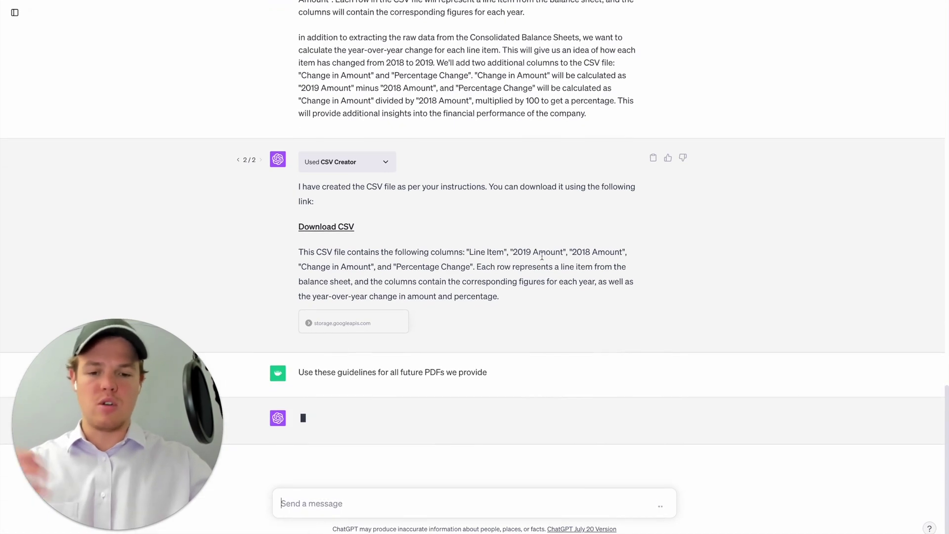